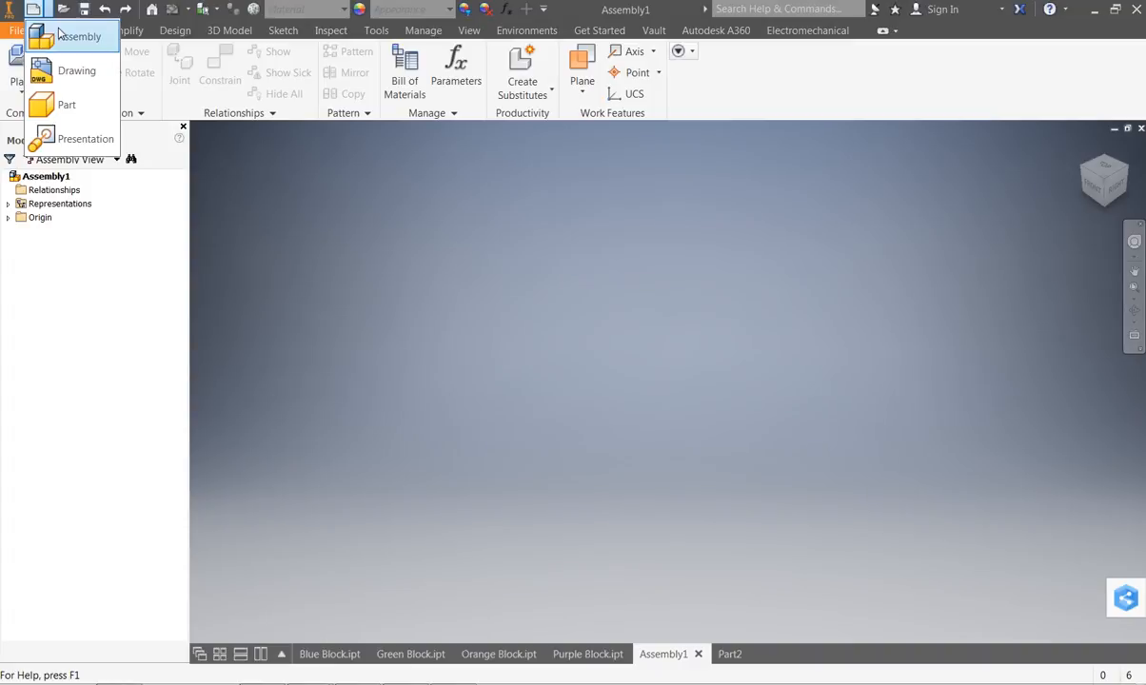
# Step: Place one instance of the Blue Block part from the Puzzle Cube Project folder into the assembly
pyautogui.click(590, 457)
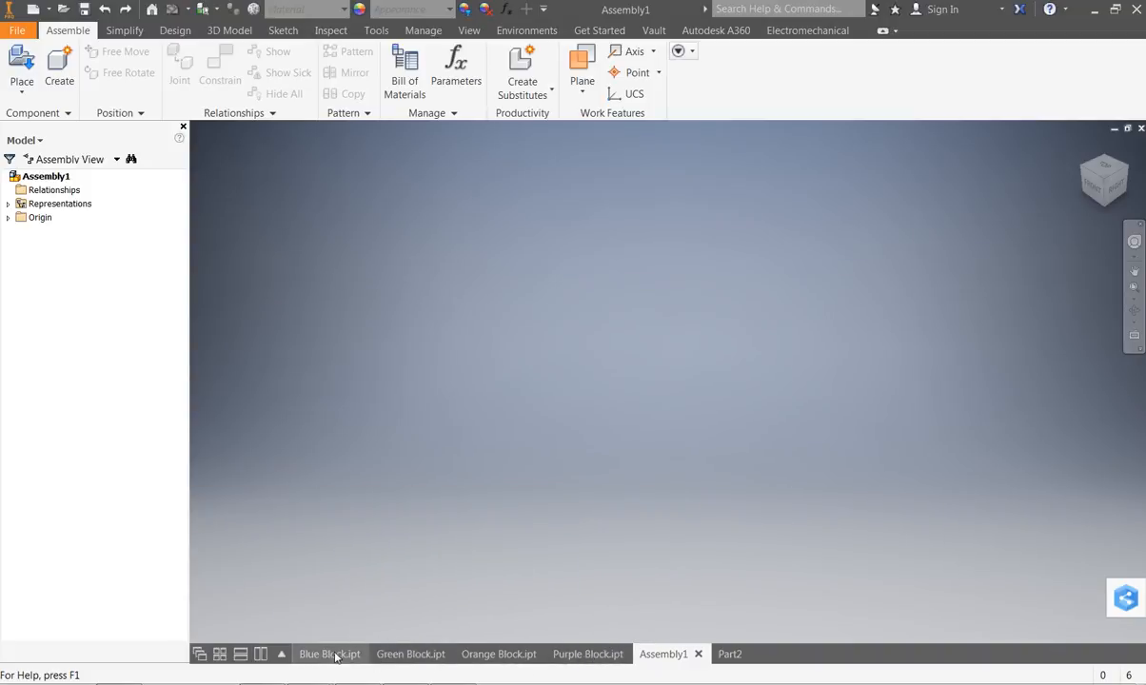
pyautogui.click(27, 64)
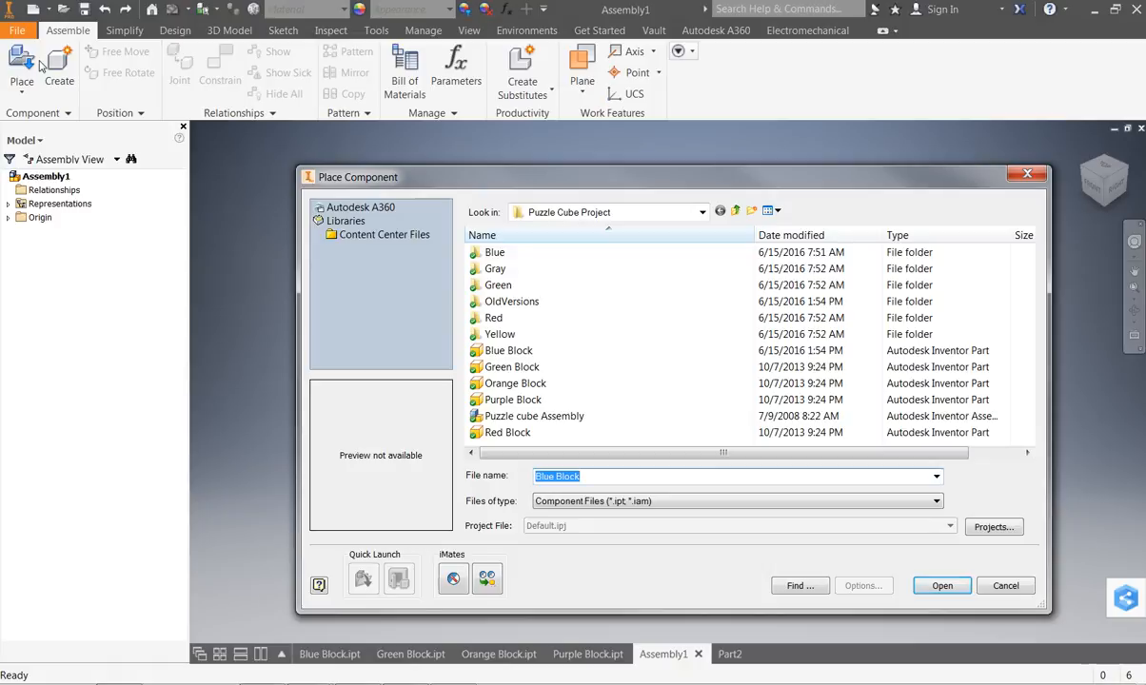
pyautogui.click(513, 357)
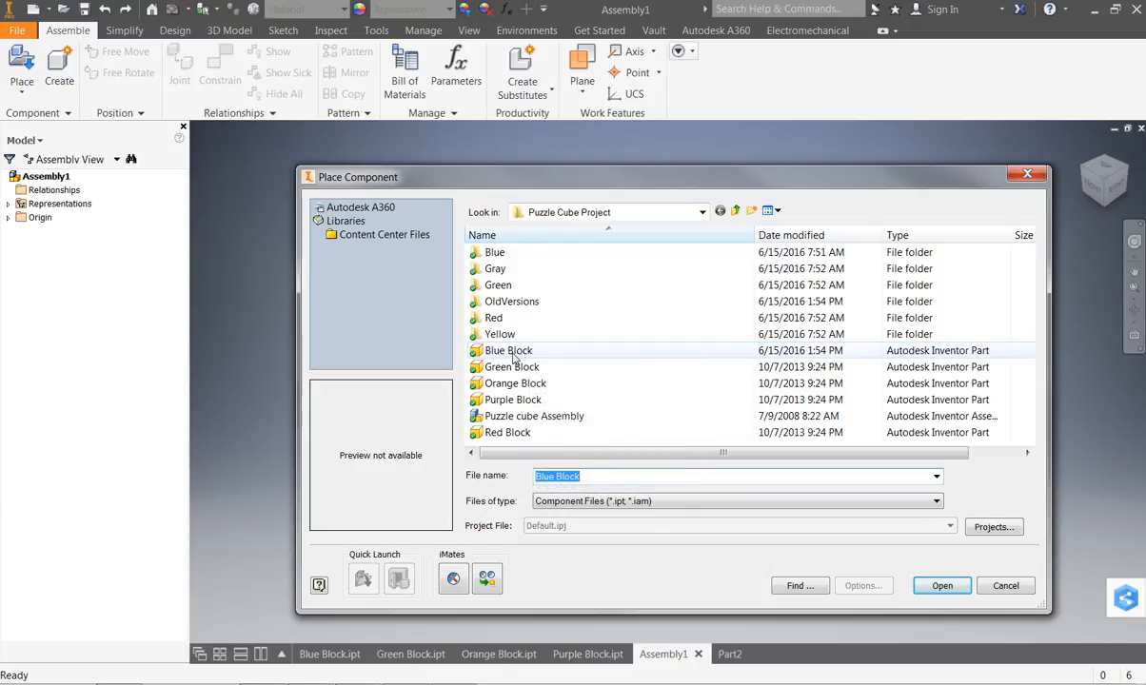
pyautogui.click(518, 356)
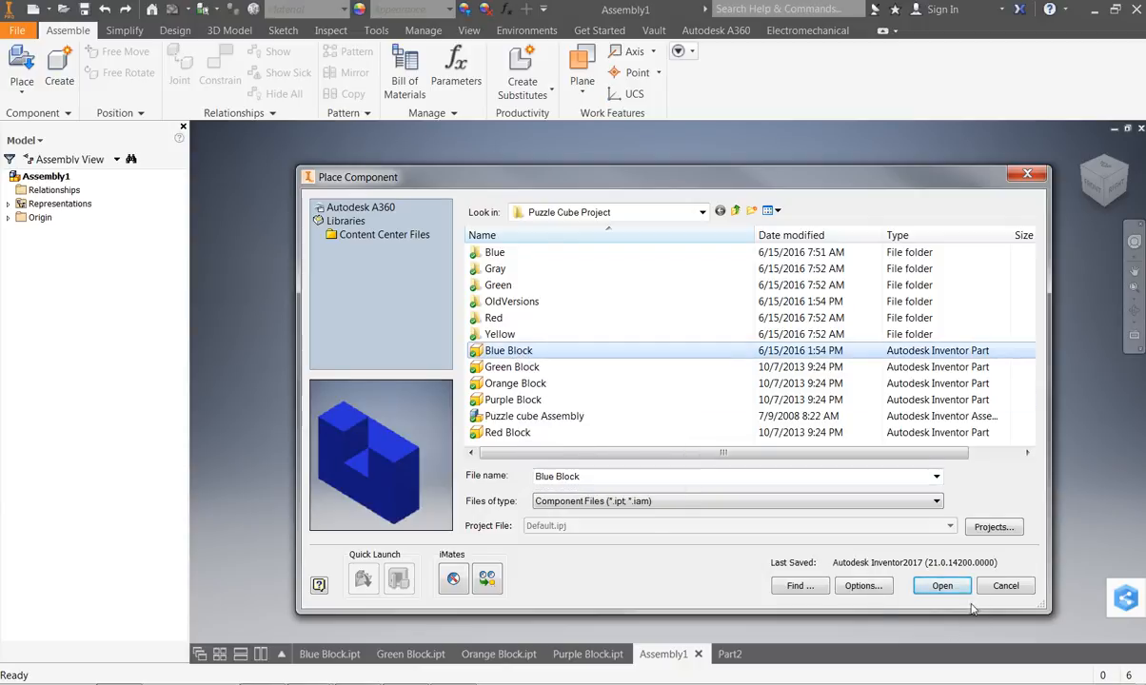
pyautogui.click(945, 587)
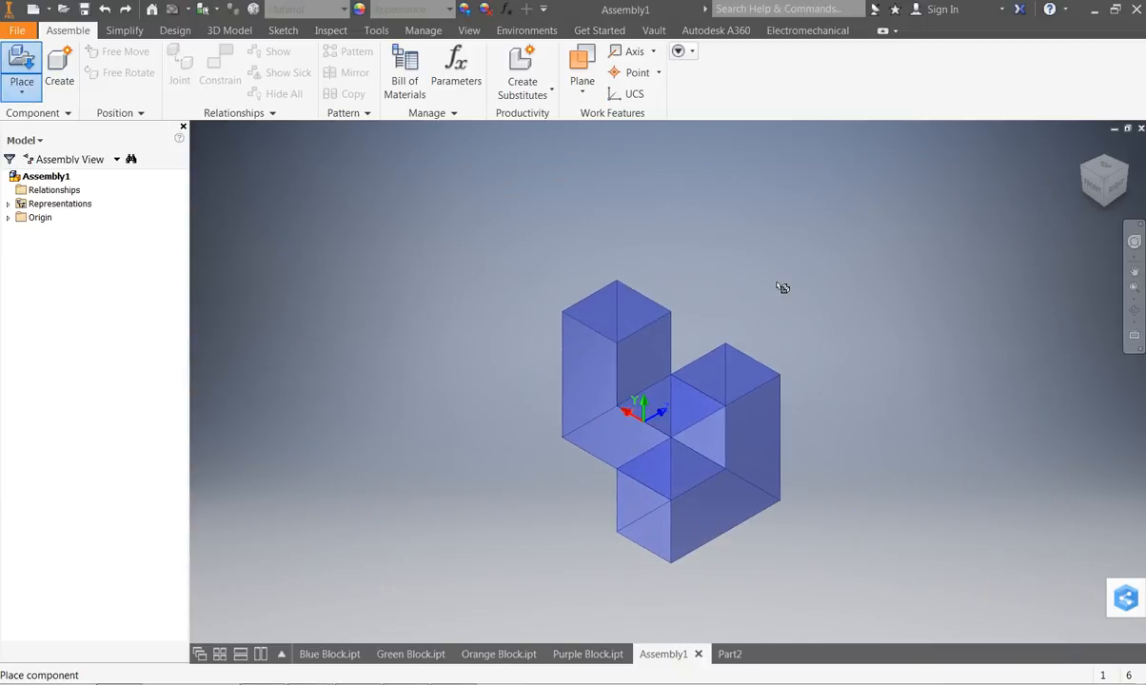
pyautogui.click(782, 288)
pyautogui.rightClick(732, 290)
pyautogui.click(798, 290)
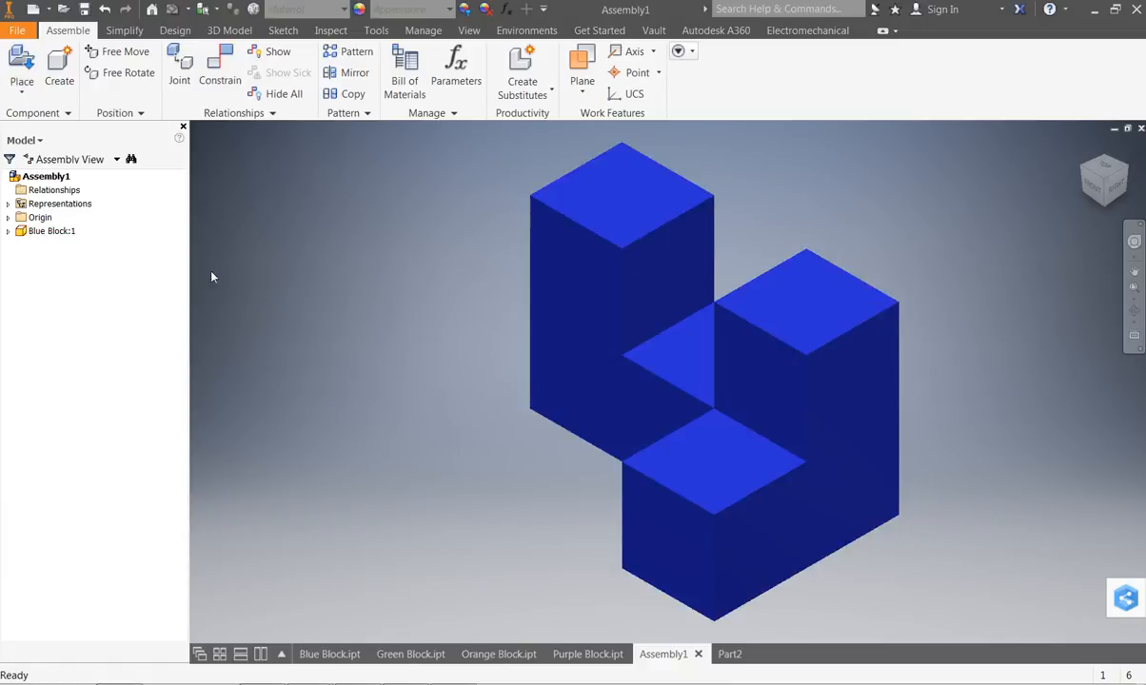
# Step: Ground the blue block so it is fixed in the assembly, and test that it cannot be moved
pyautogui.click(36, 231)
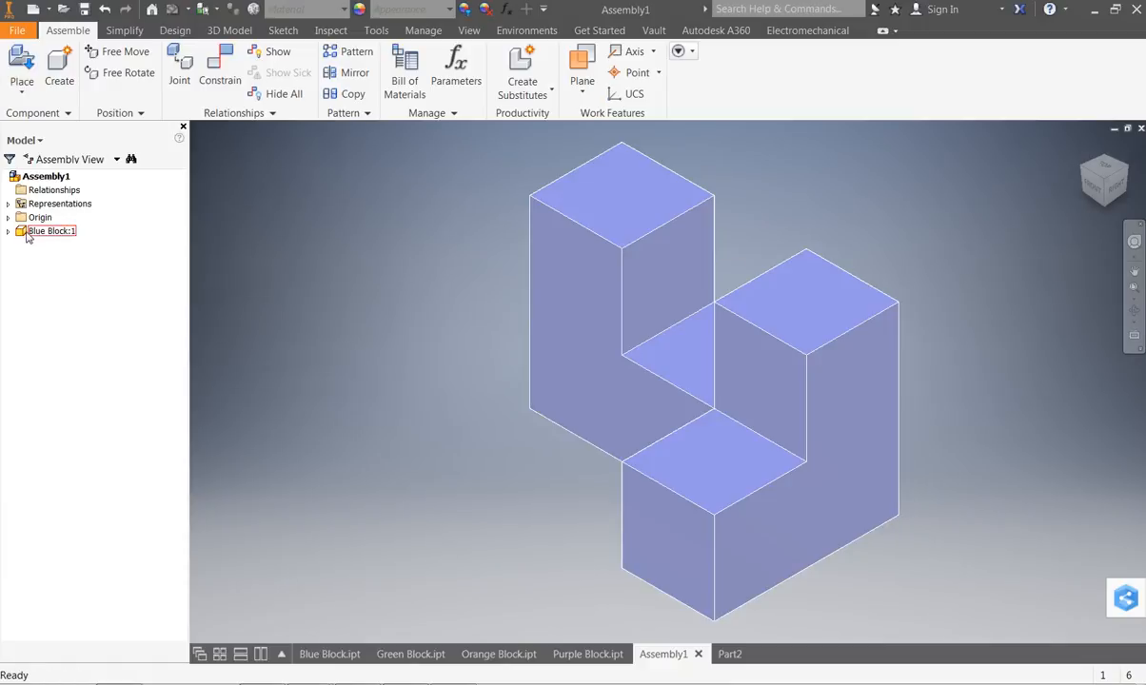
pyautogui.doubleClick(20, 233)
pyautogui.rightClick(23, 234)
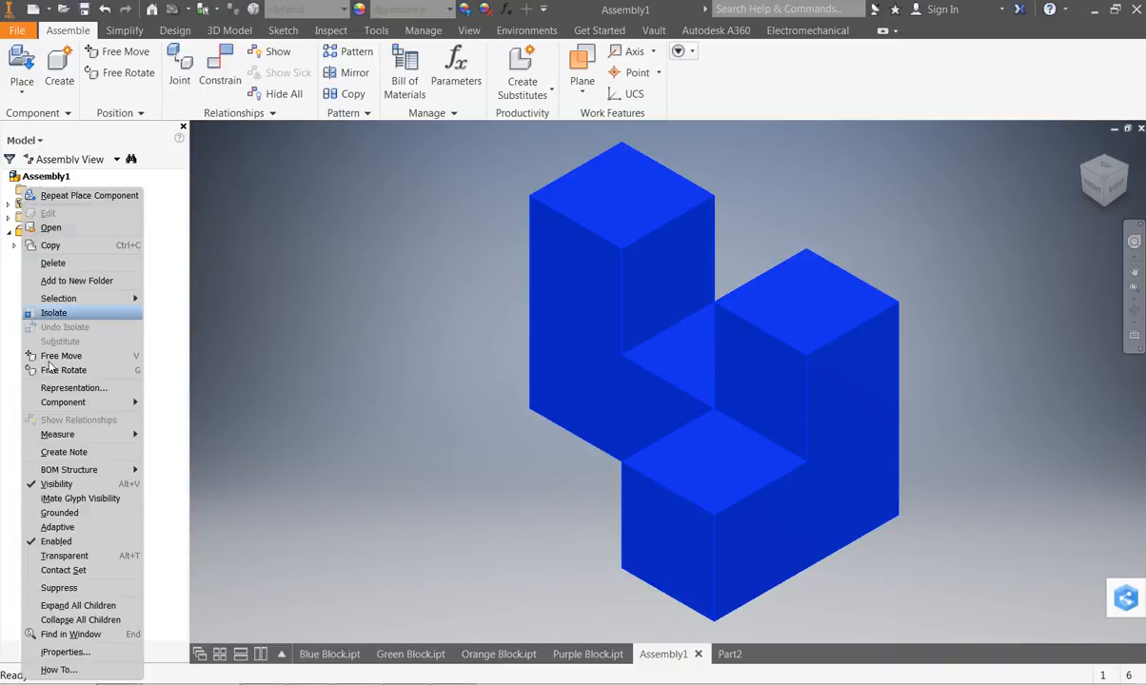
pyautogui.click(57, 514)
pyautogui.moveTo(661, 260); pyautogui.dragTo(588, 286)
pyautogui.scroll(-5, 589, 286)
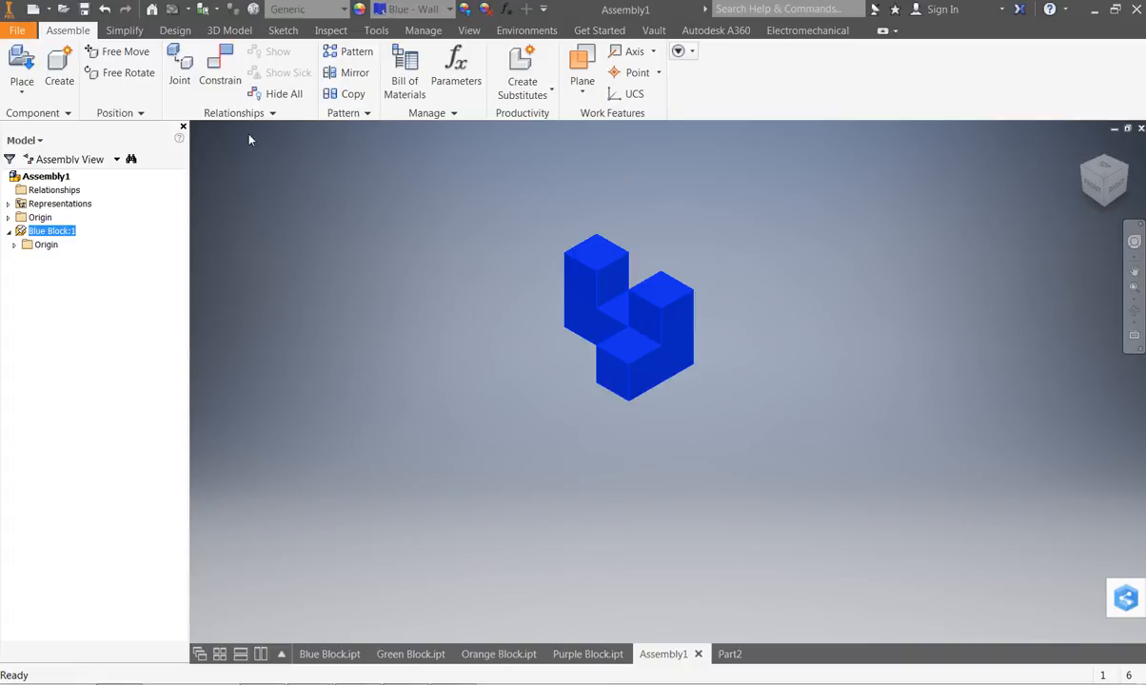
# Step: Place one instance each of Green Block, Orange Block, Purple Block and Red Block together beside the blue block
pyautogui.click(29, 72)
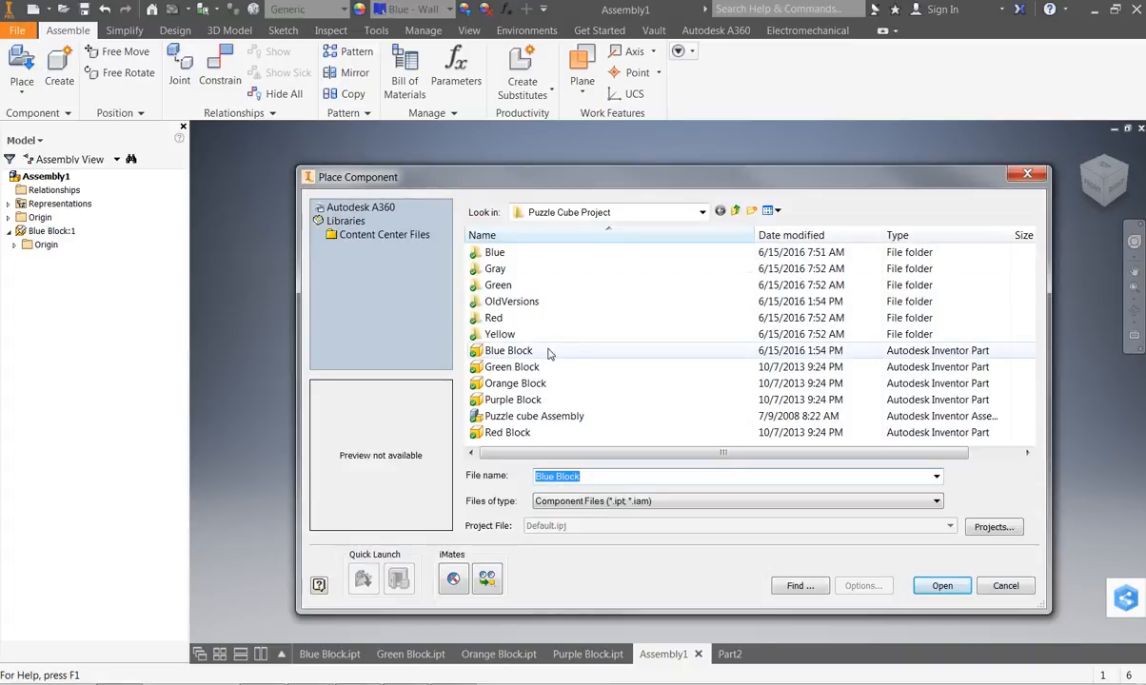
pyautogui.click(511, 367)
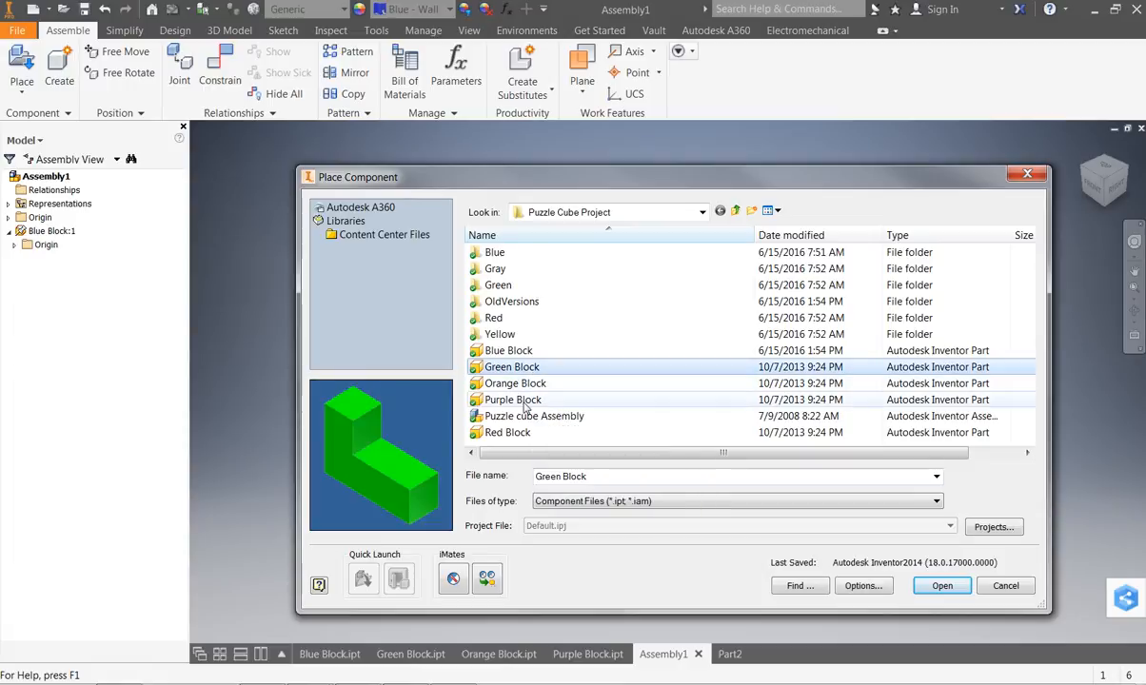
pyautogui.keyDown('ctrl'); pyautogui.click(515, 383); pyautogui.keyUp('ctrl')
pyautogui.keyDown('ctrl'); pyautogui.click(513, 399); pyautogui.keyUp('ctrl')
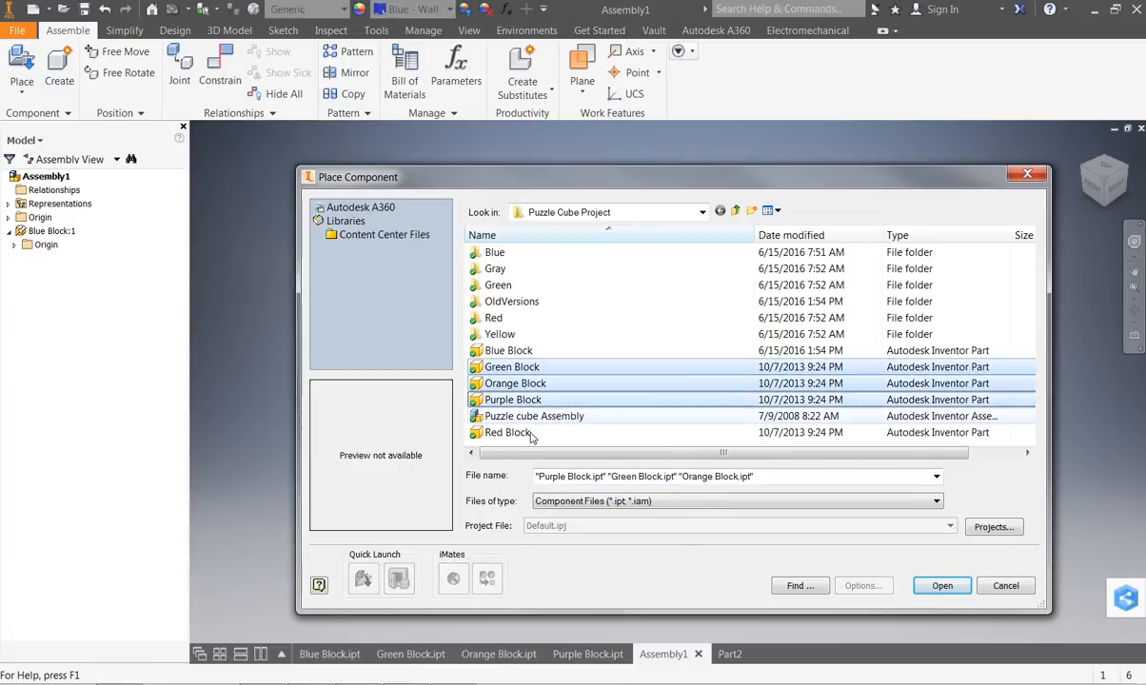
pyautogui.keyDown('ctrl'); pyautogui.click(532, 433); pyautogui.keyUp('ctrl')
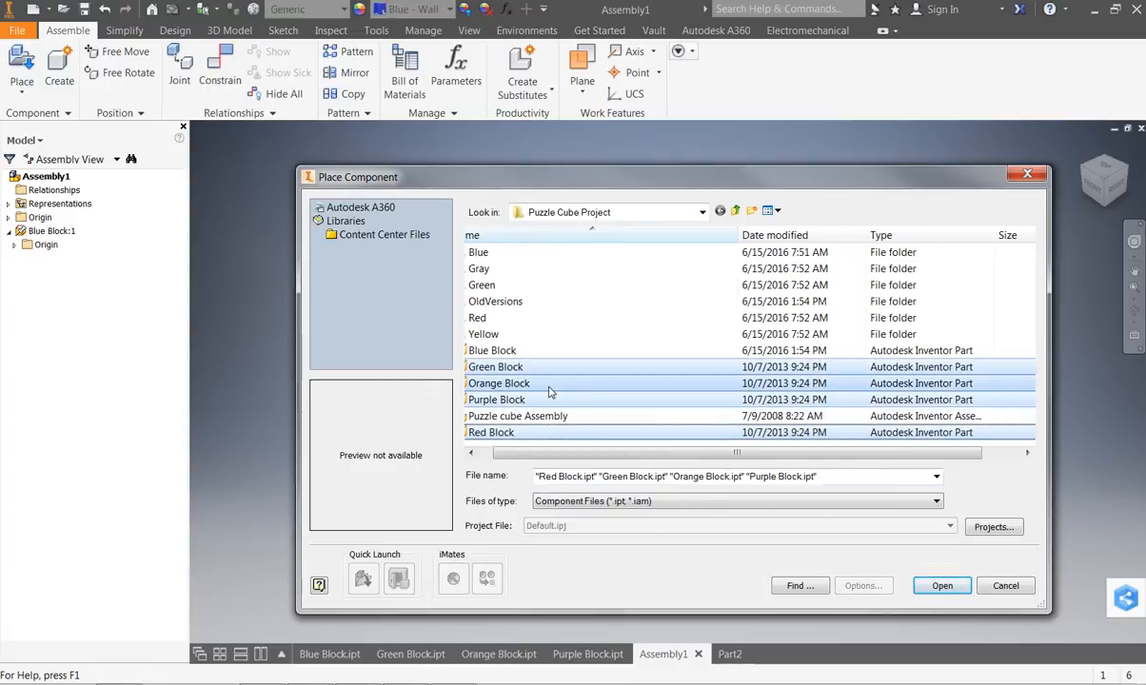
pyautogui.click(941, 585)
pyautogui.scroll(-6, 639, 506)
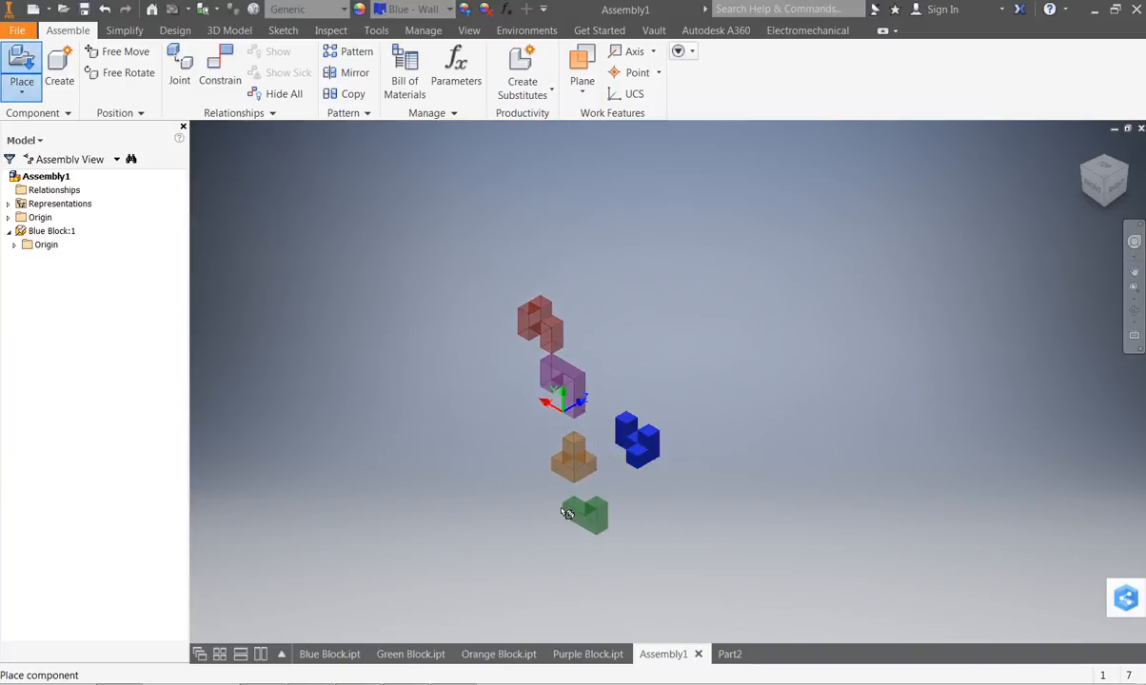
pyautogui.click(428, 419)
pyautogui.rightClick(472, 307)
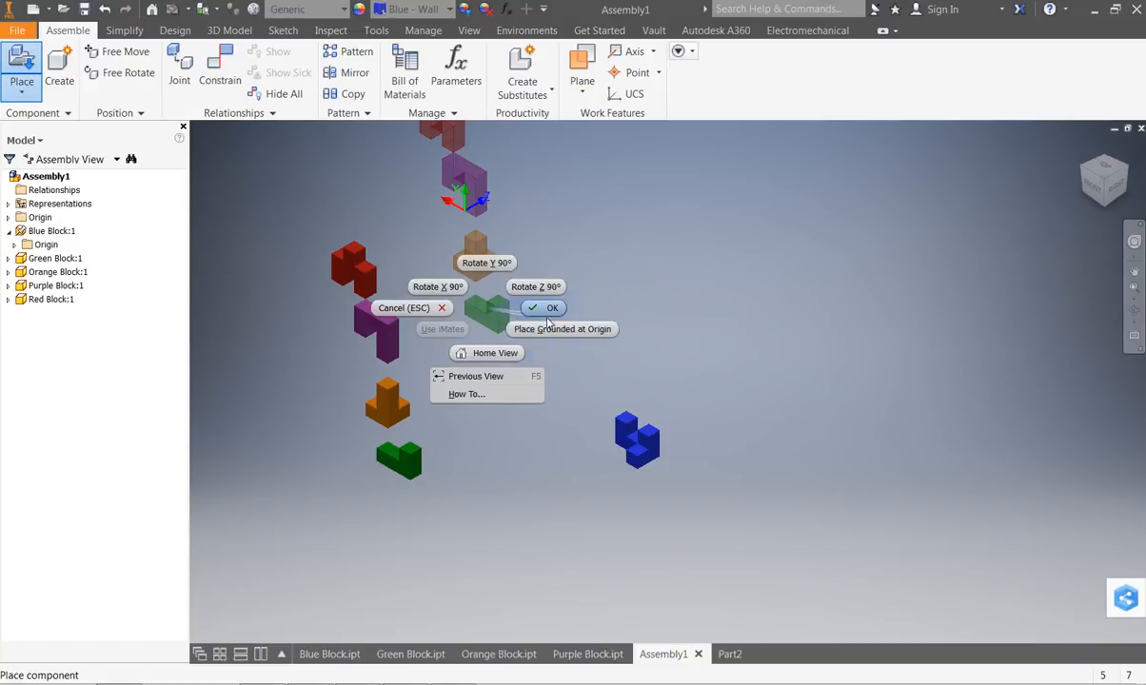
pyautogui.click(401, 309)
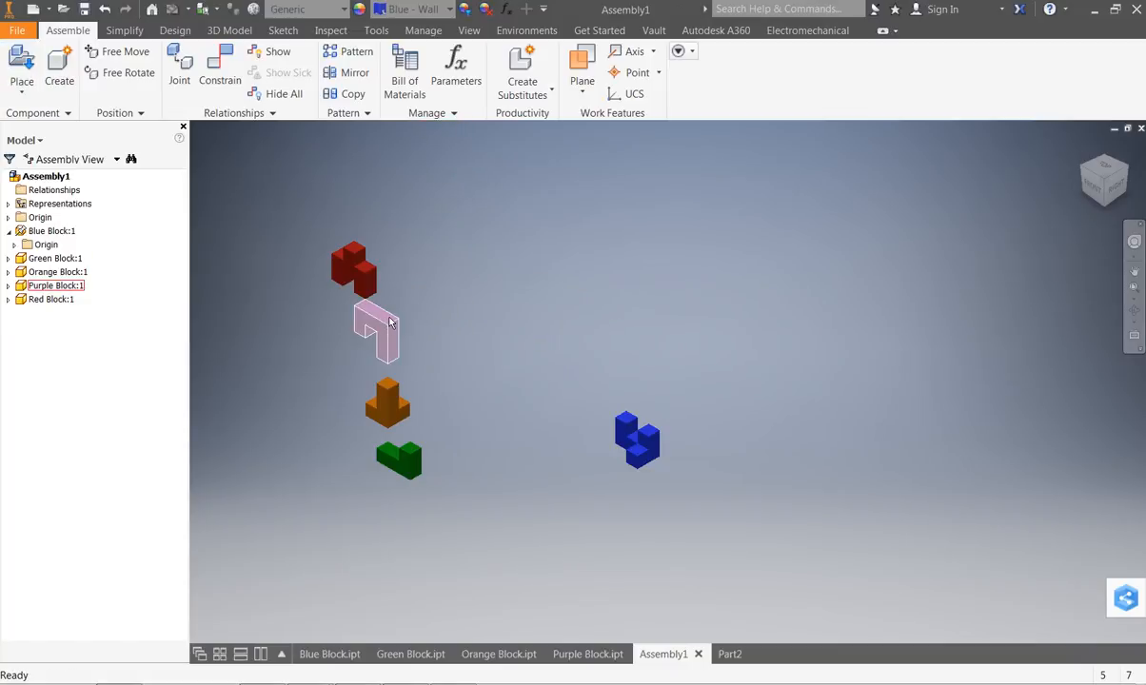
# Step: Spread out the loose purple, red, green and orange blocks, bringing the red one nearer to the blue block
pyautogui.moveTo(393, 333); pyautogui.dragTo(456, 346)
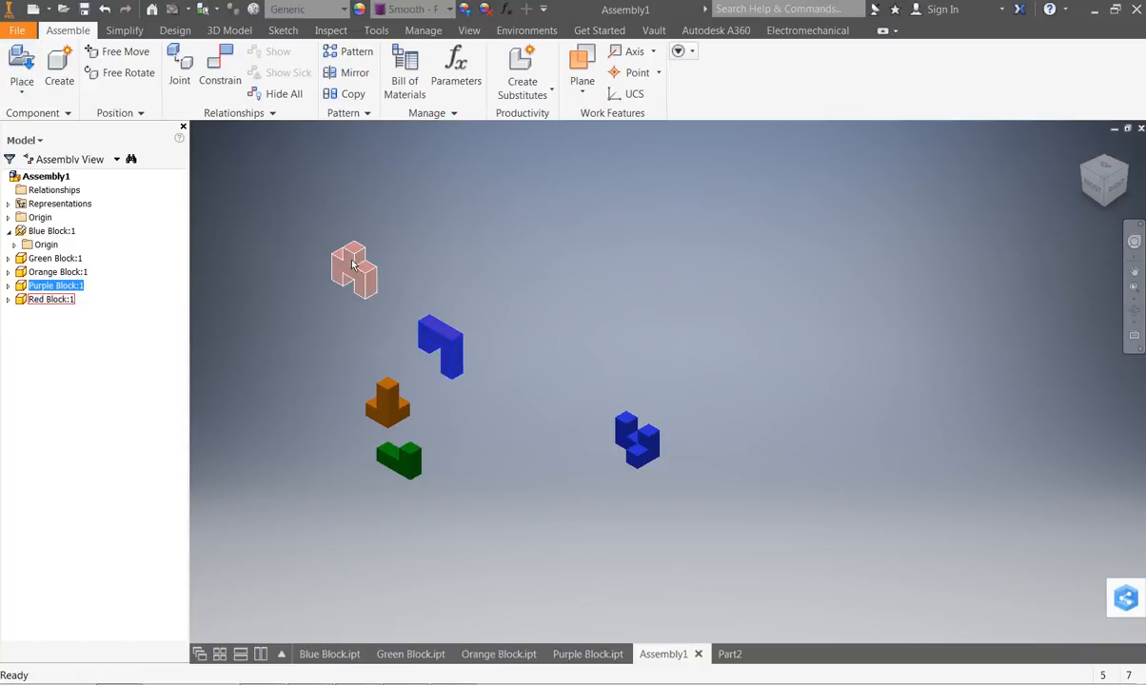
pyautogui.moveTo(355, 264); pyautogui.dragTo(584, 298)
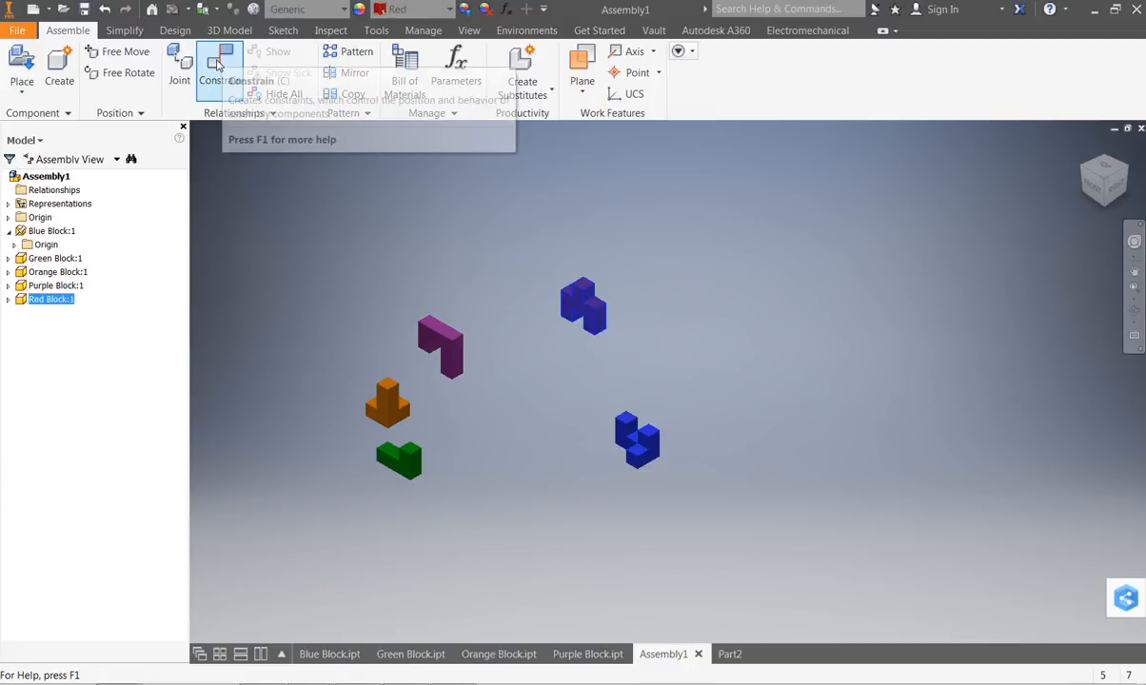
pyautogui.click(646, 316)
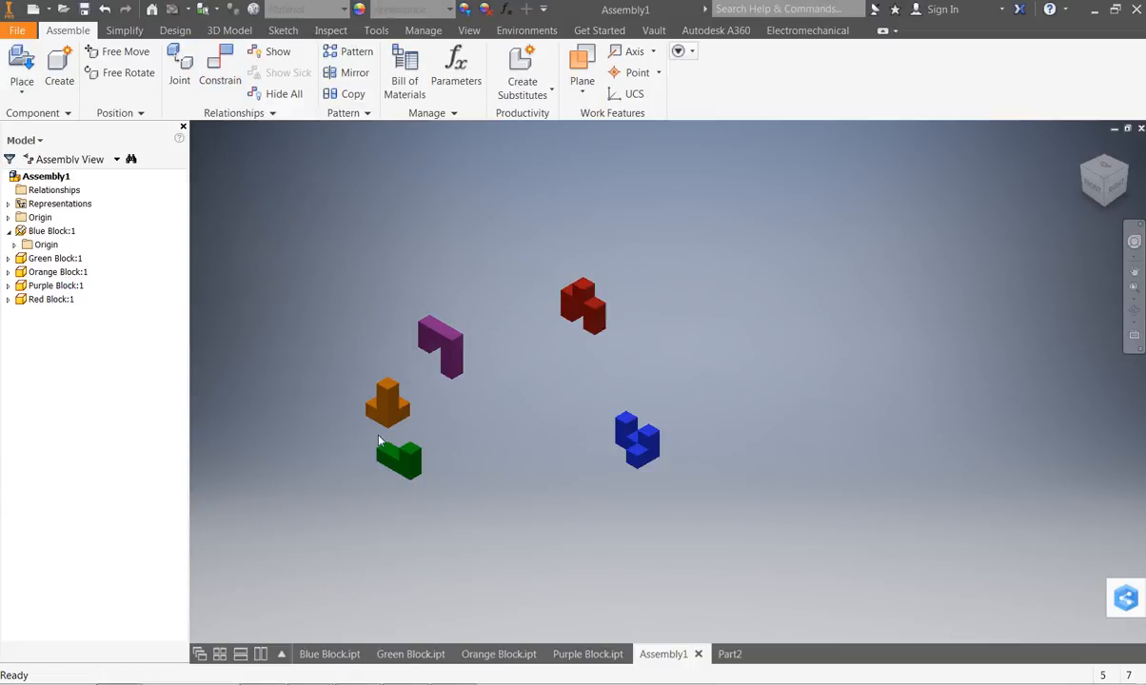
pyautogui.moveTo(387, 407); pyautogui.dragTo(470, 430)
# Step: Apply a mate constraint between the blue block's recessed upper face and the underside of the red block
pyautogui.click(231, 81)
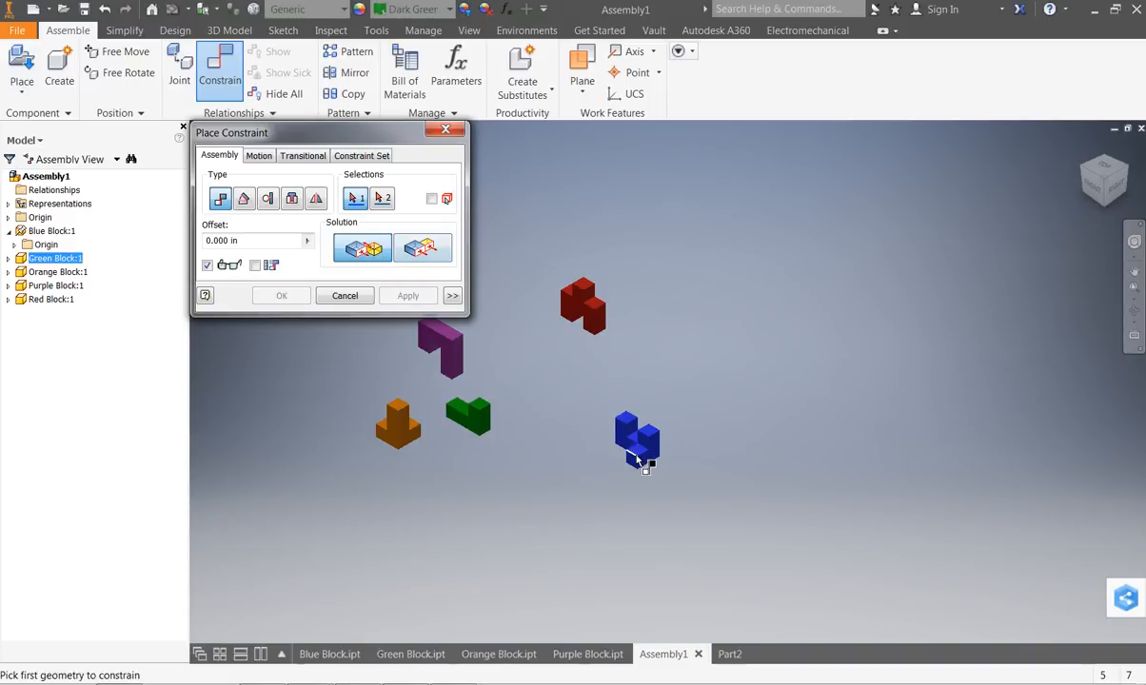
pyautogui.scroll(-5, 644, 453)
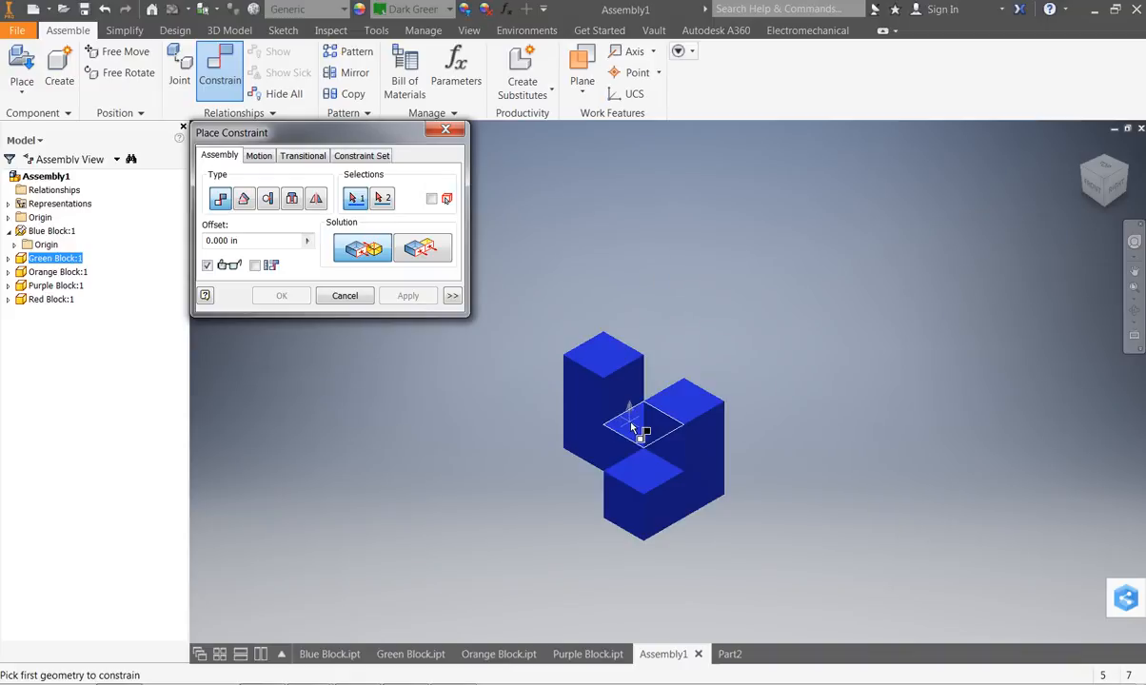
pyautogui.click(635, 428)
pyautogui.scroll(3, 634, 376)
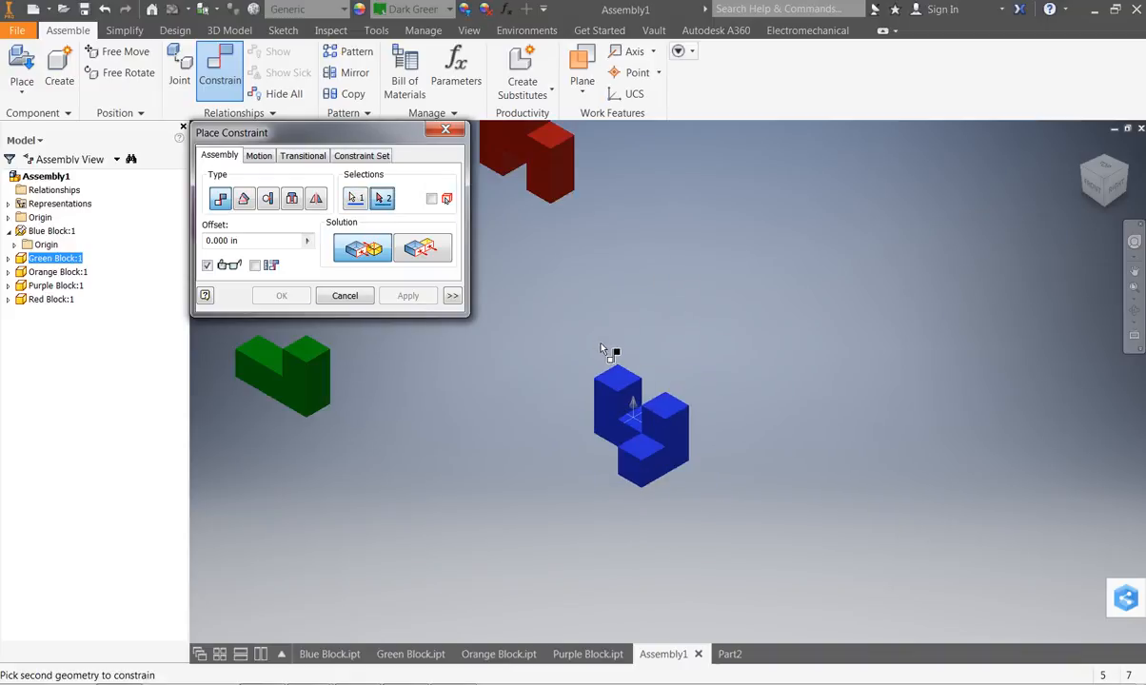
pyautogui.keyDown('shift'); pyautogui.moveTo(555, 379); pyautogui.dragTo(764, 193, button='middle'); pyautogui.keyUp('shift')
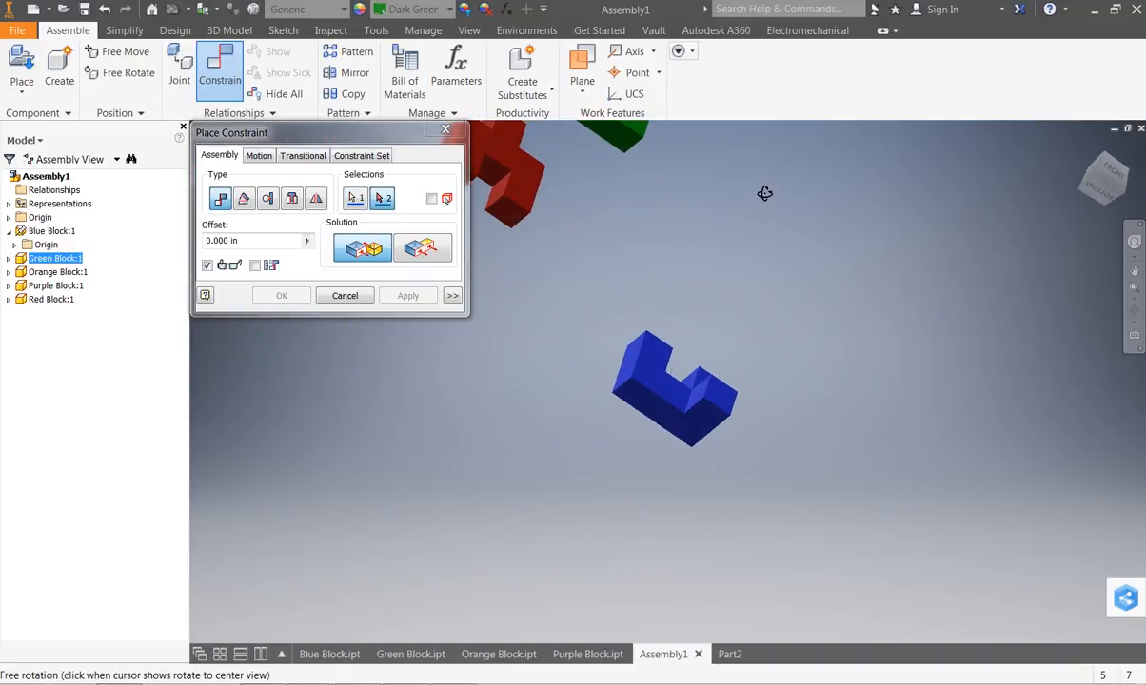
pyautogui.click(473, 170)
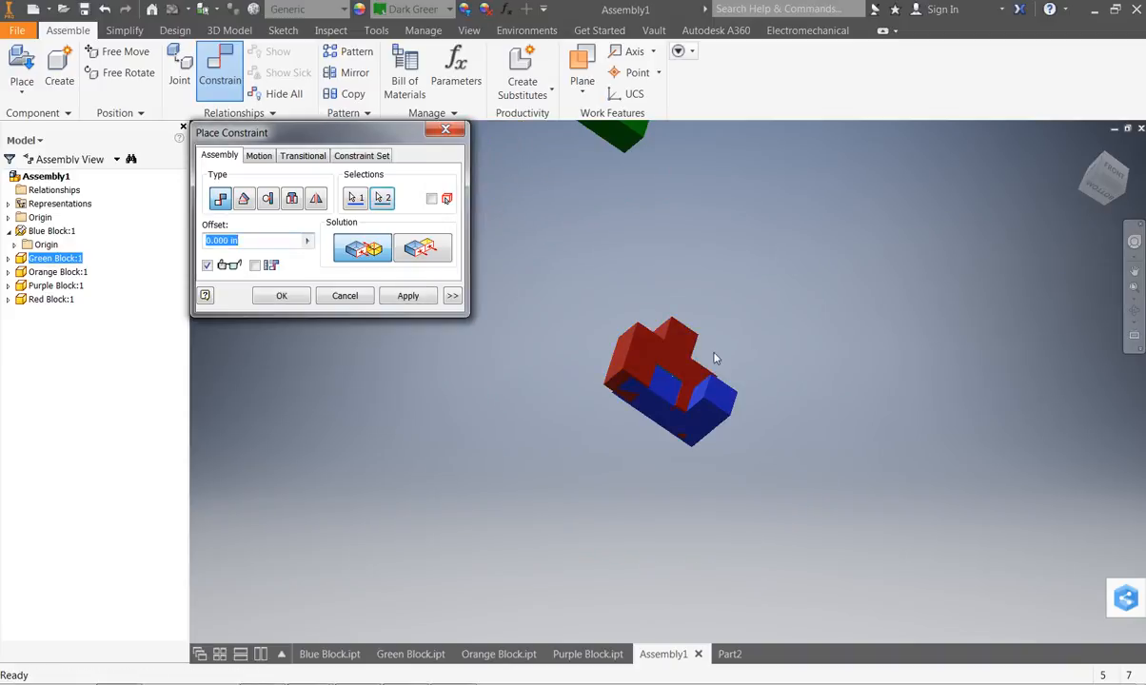
pyautogui.keyDown('shift'); pyautogui.moveTo(715, 358); pyautogui.dragTo(556, 381, button='middle'); pyautogui.keyUp('shift')
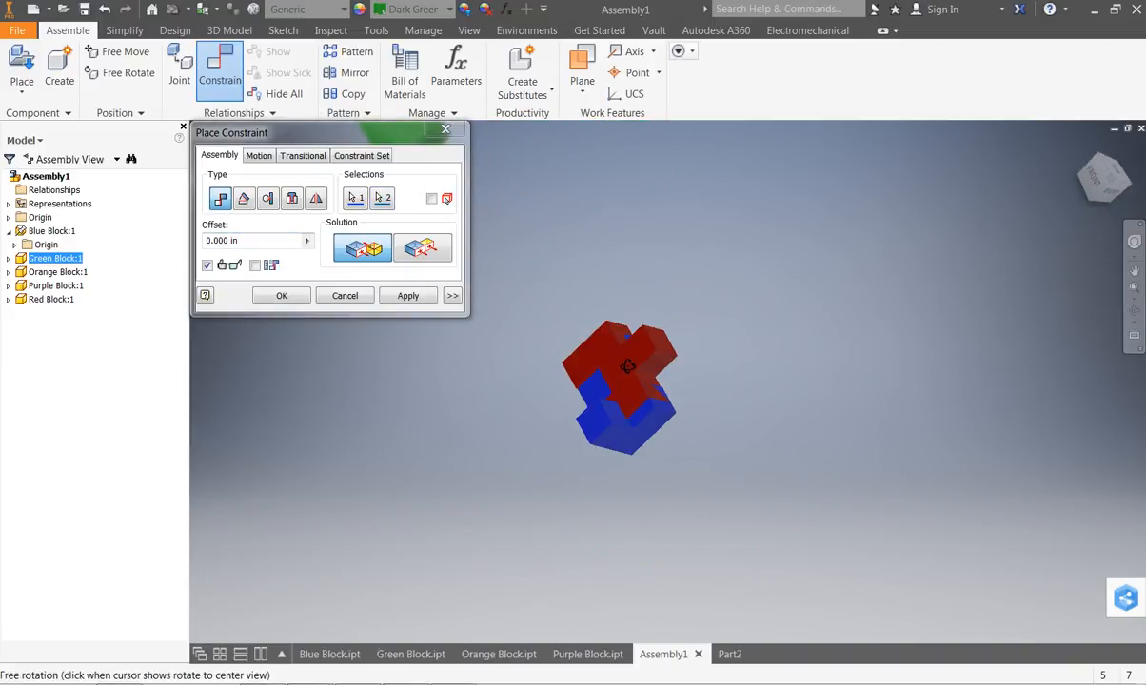
pyautogui.click(413, 300)
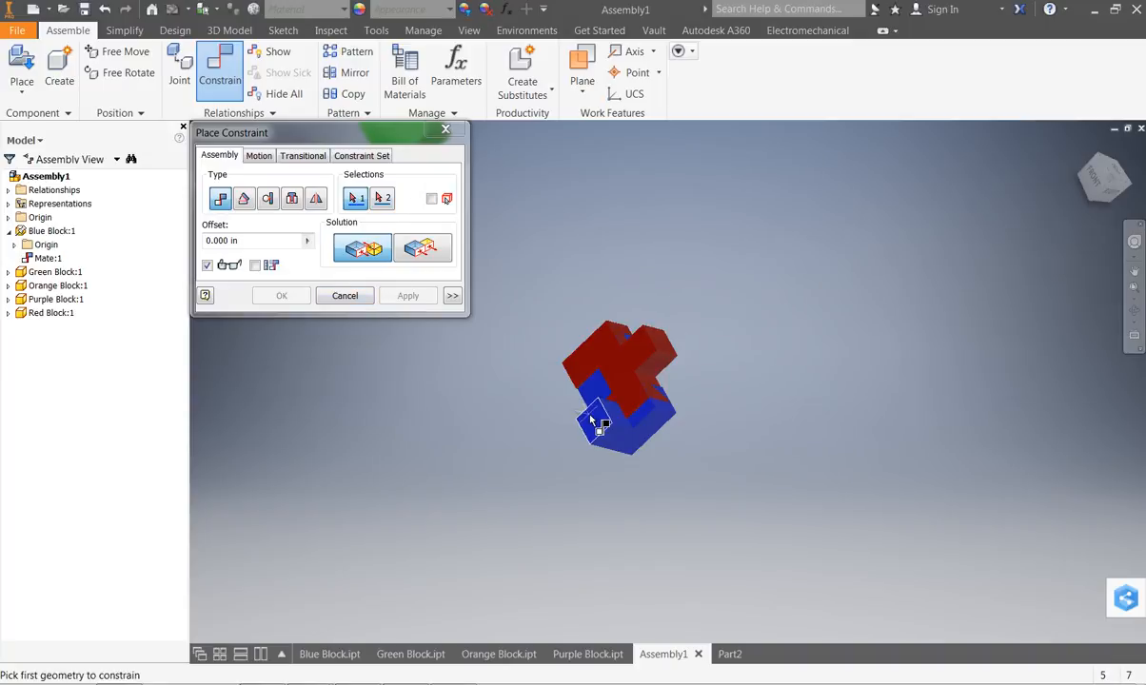
# Step: Apply a second mate between the red block's broad outer face and the adjacent side face of the blue block's projecting cube
pyautogui.click(604, 354)
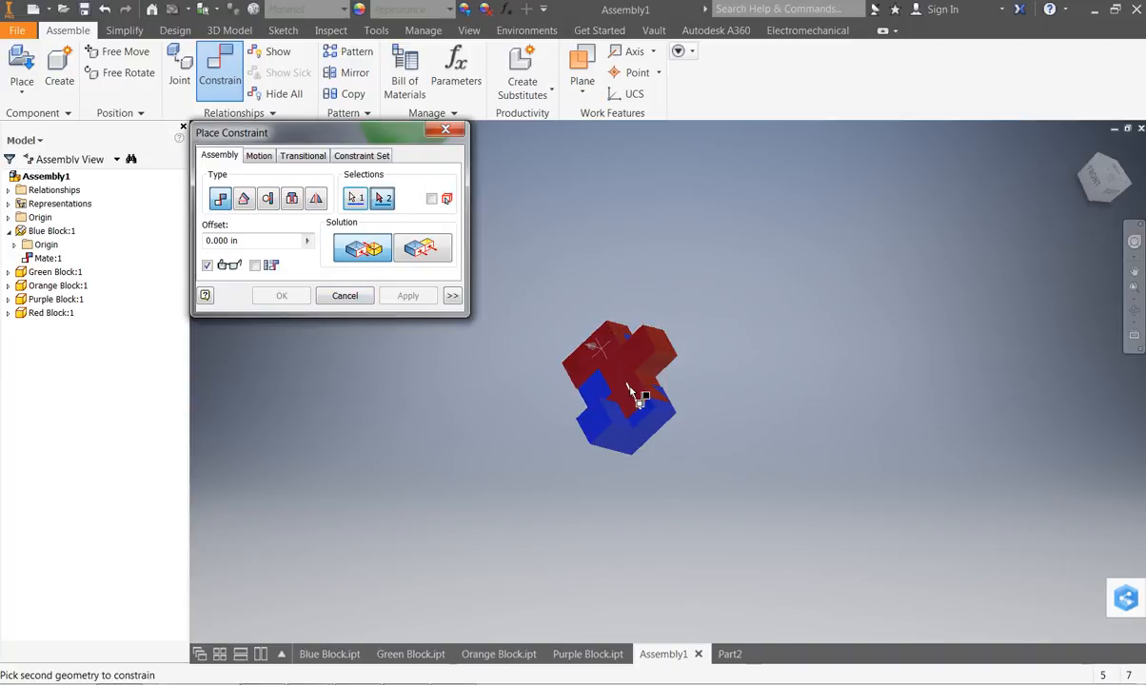
pyautogui.press('F4')
pyautogui.moveTo(606, 404); pyautogui.dragTo(711, 450)
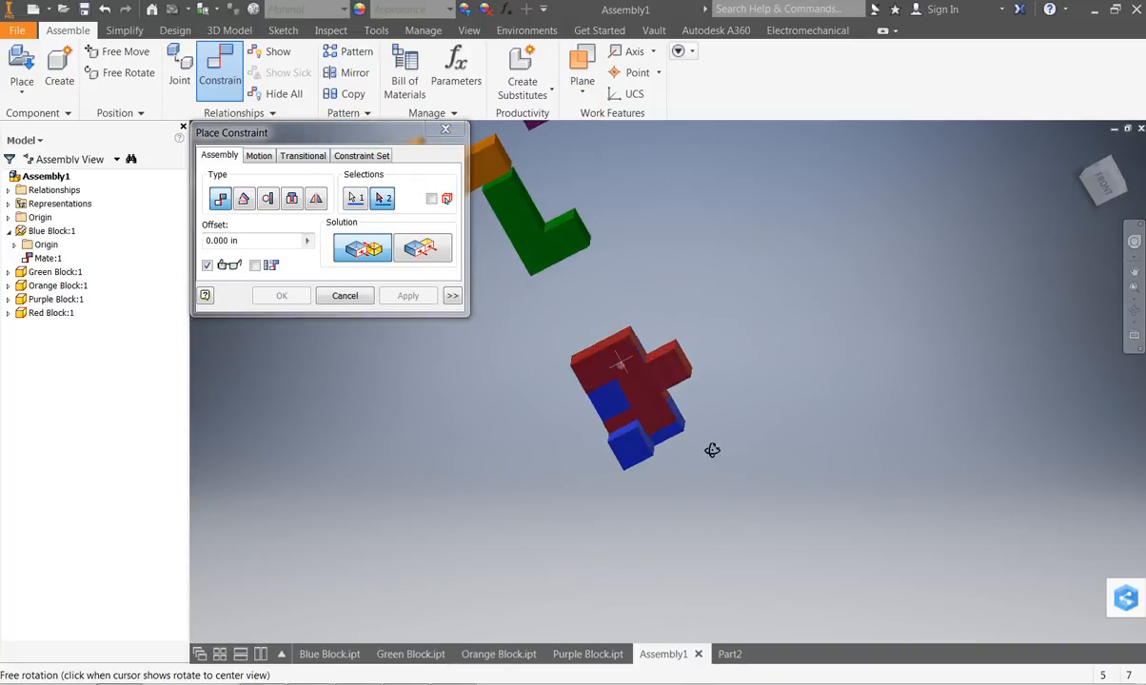
pyautogui.scroll(-3, 637, 442)
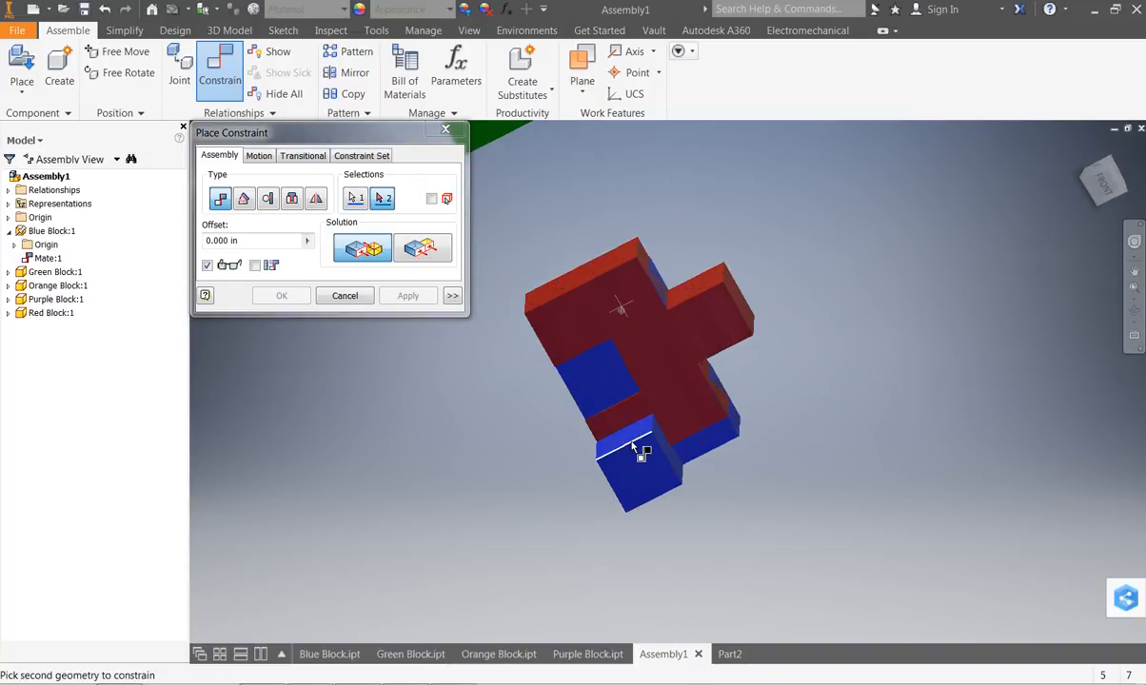
pyautogui.click(644, 433)
pyautogui.press('F4')
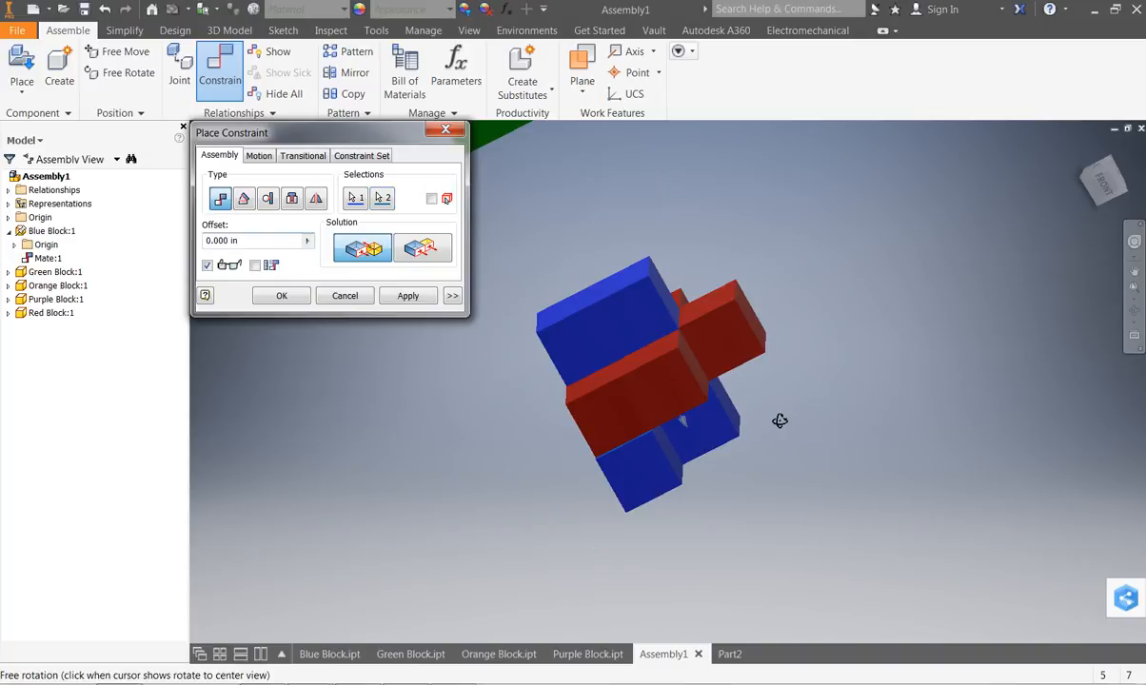
pyautogui.moveTo(780, 421); pyautogui.dragTo(811, 388)
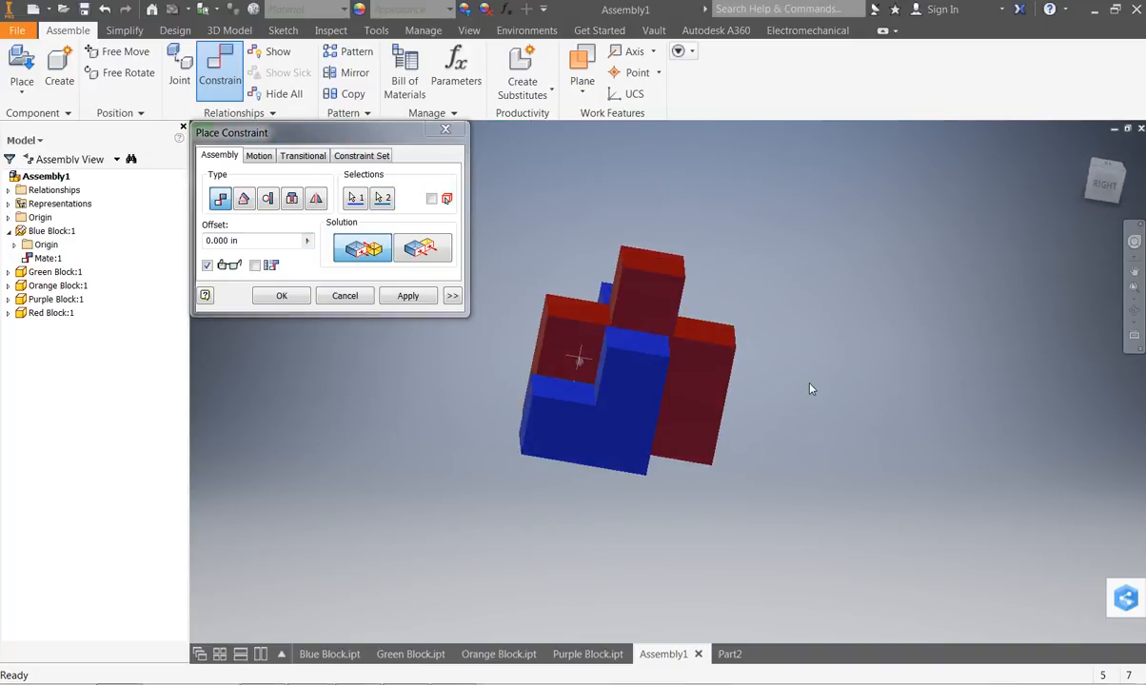
pyautogui.click(419, 297)
pyautogui.click(444, 129)
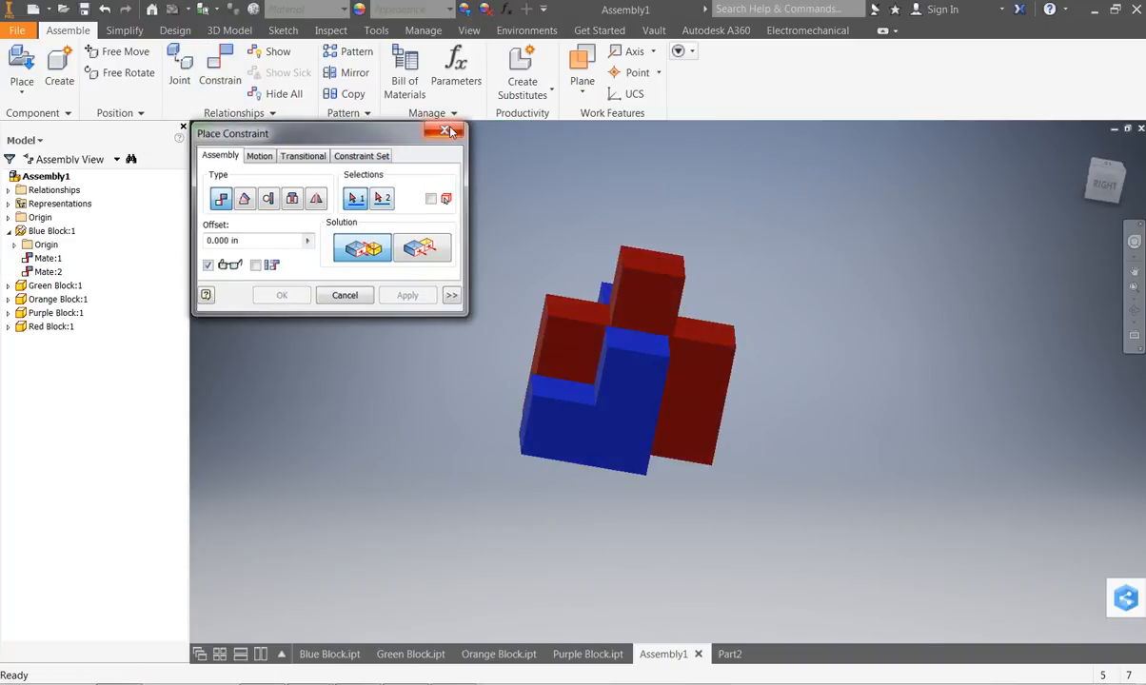
# Step: Slide the red block against the blue block to check its remaining freedom of movement
pyautogui.moveTo(644, 292); pyautogui.dragTo(671, 388)
pyautogui.keyDown('shift'); pyautogui.moveTo(647, 409); pyautogui.dragTo(672, 388, button='middle'); pyautogui.keyUp('shift')
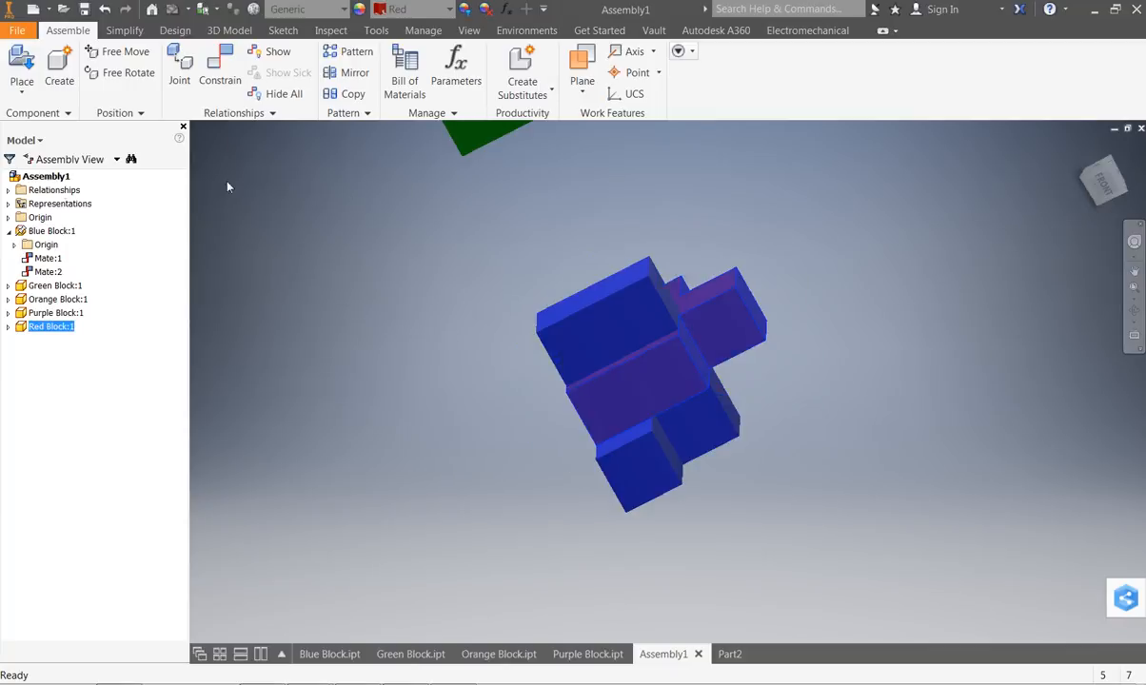
# Step: Apply a flush constraint between the outer face of the blue block's projecting cube and the red block's long face beside it
pyautogui.click(219, 68)
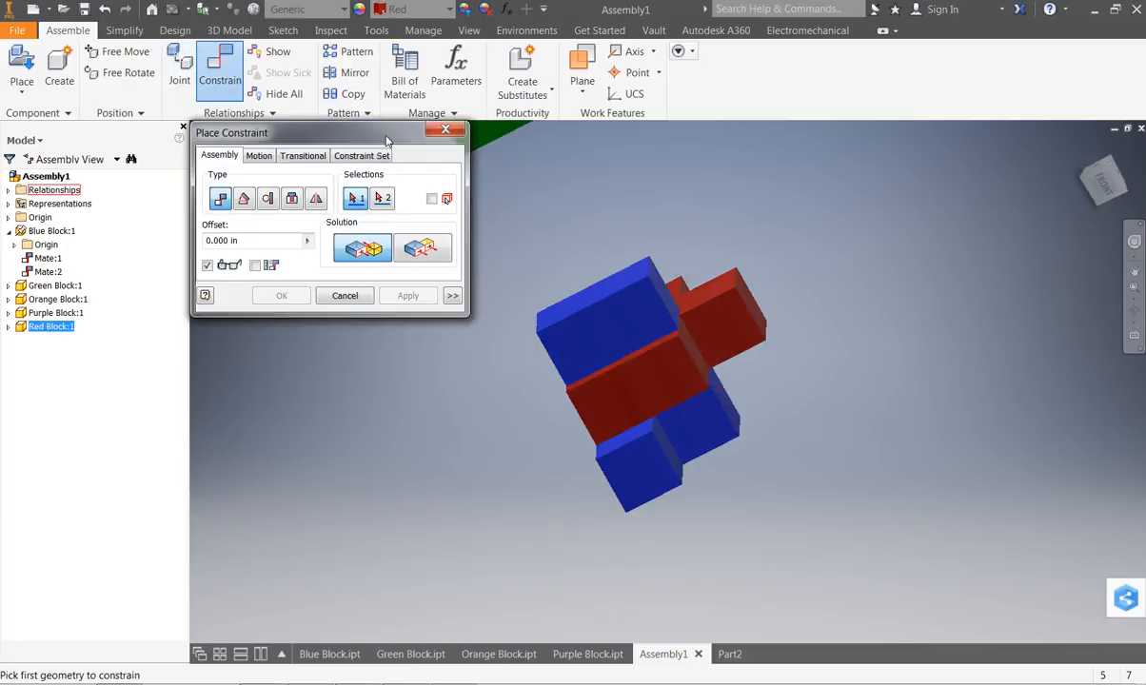
pyautogui.click(430, 253)
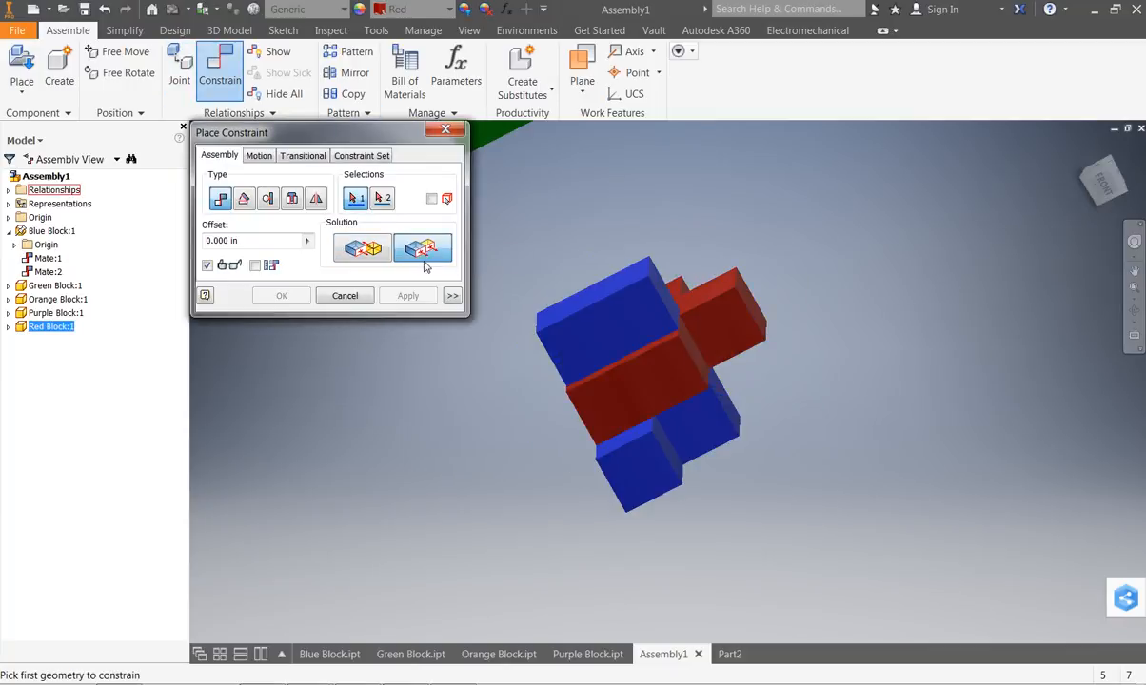
pyautogui.click(637, 463)
pyautogui.click(668, 374)
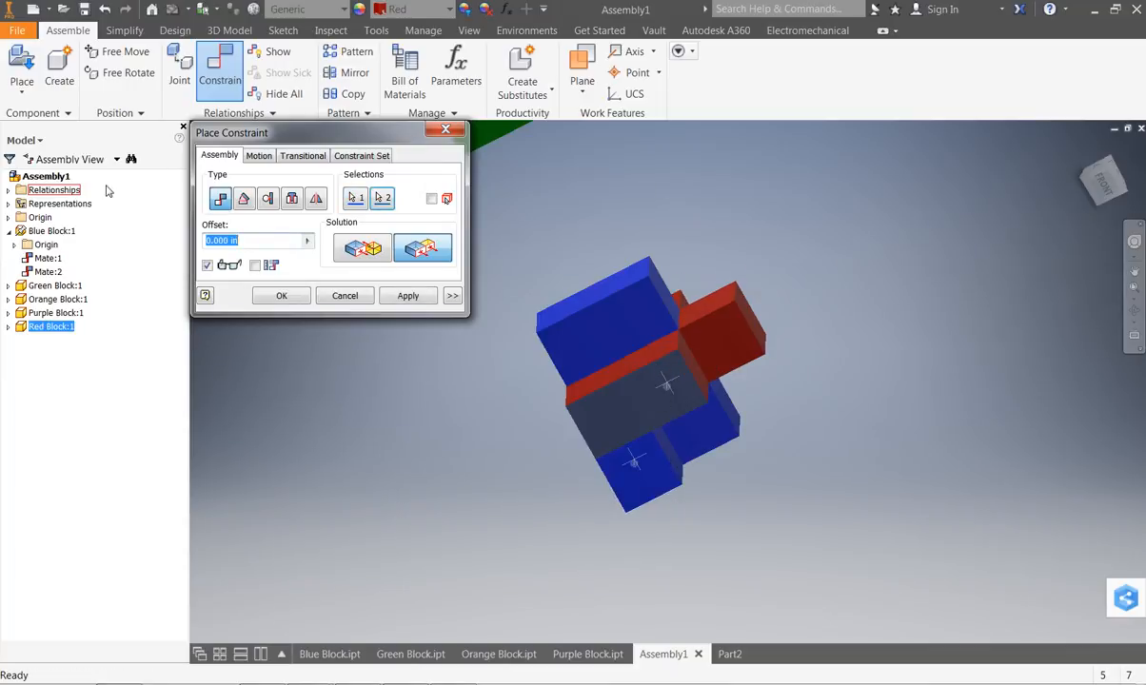
pyautogui.click(407, 296)
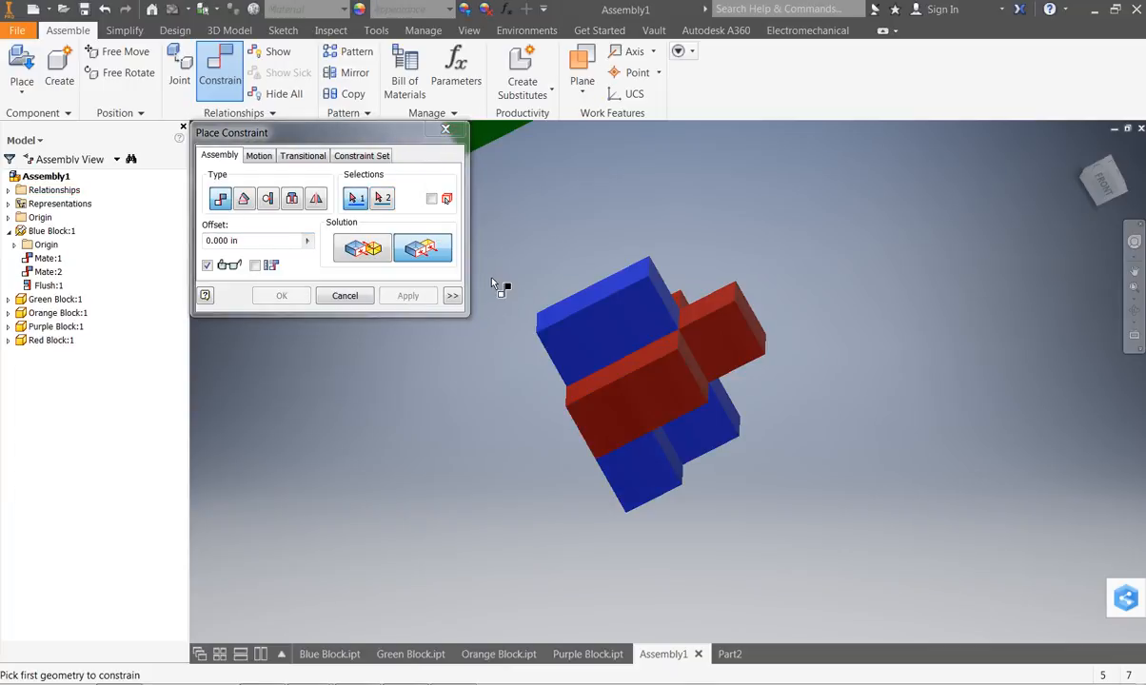
# Step: Apply a flush constraint between the purple block's narrow side face and the blue block's outer face
pyautogui.press('F6')
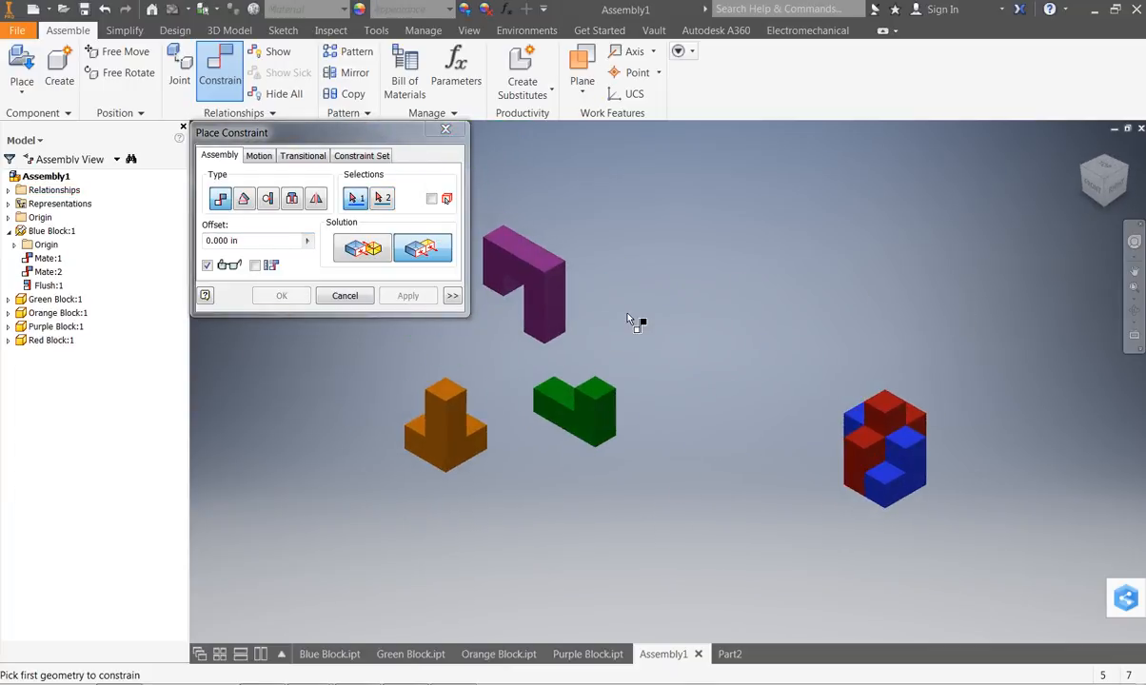
pyautogui.click(560, 294)
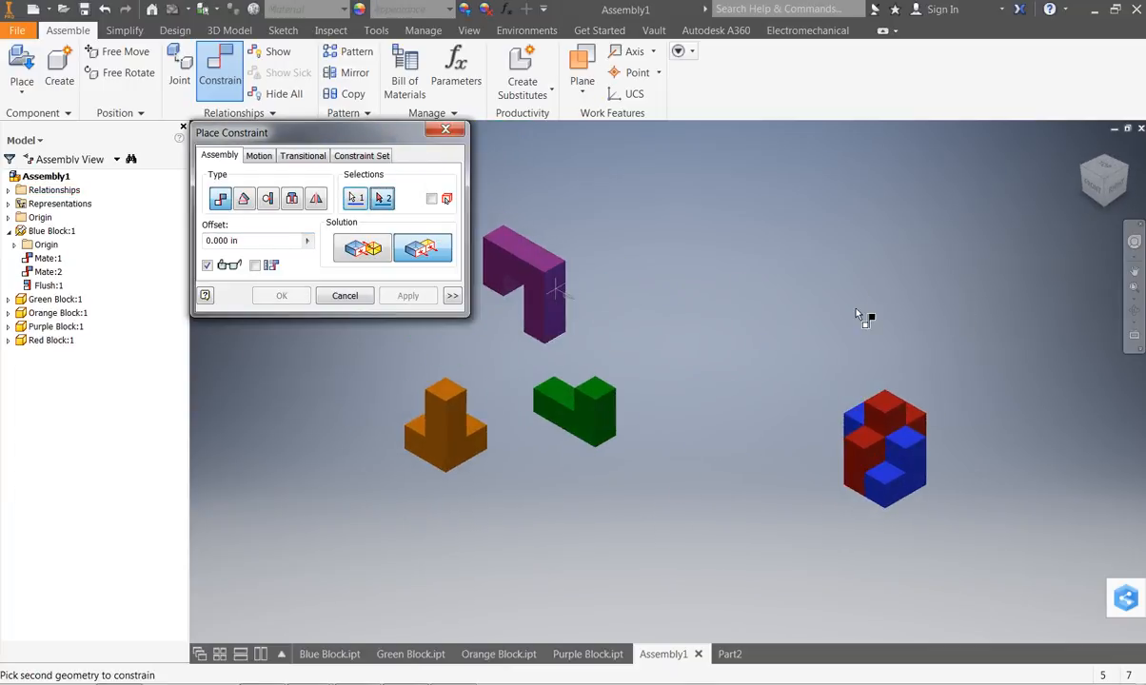
pyautogui.press('F4')
pyautogui.moveTo(756, 423); pyautogui.dragTo(897, 443)
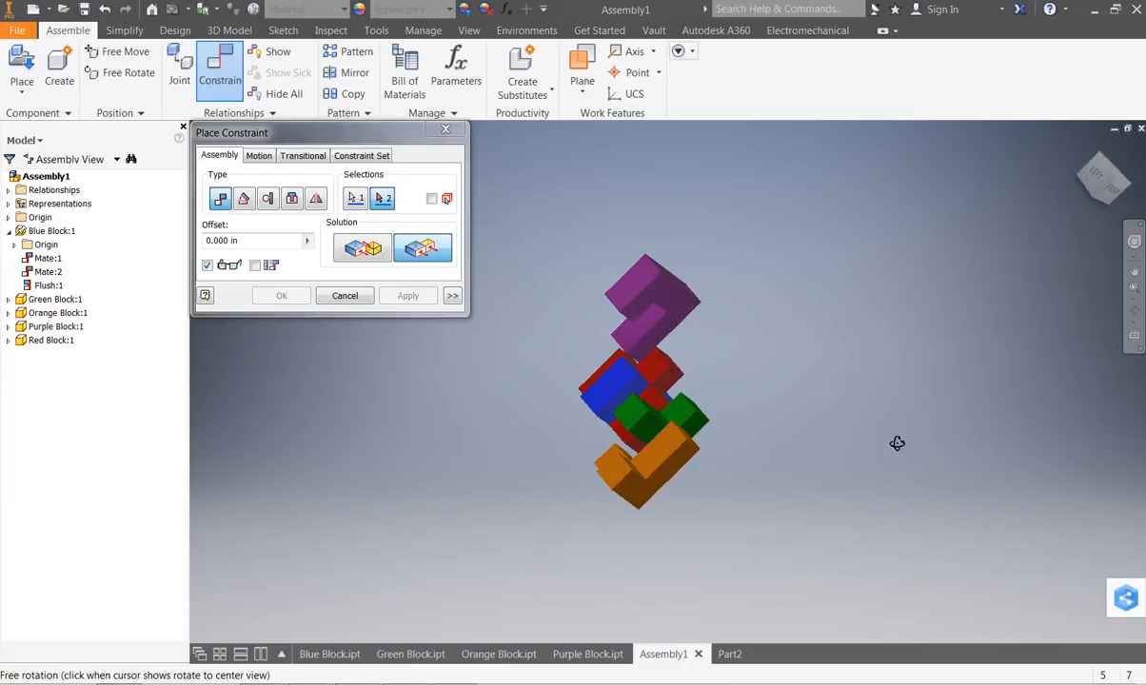
pyautogui.click(628, 382)
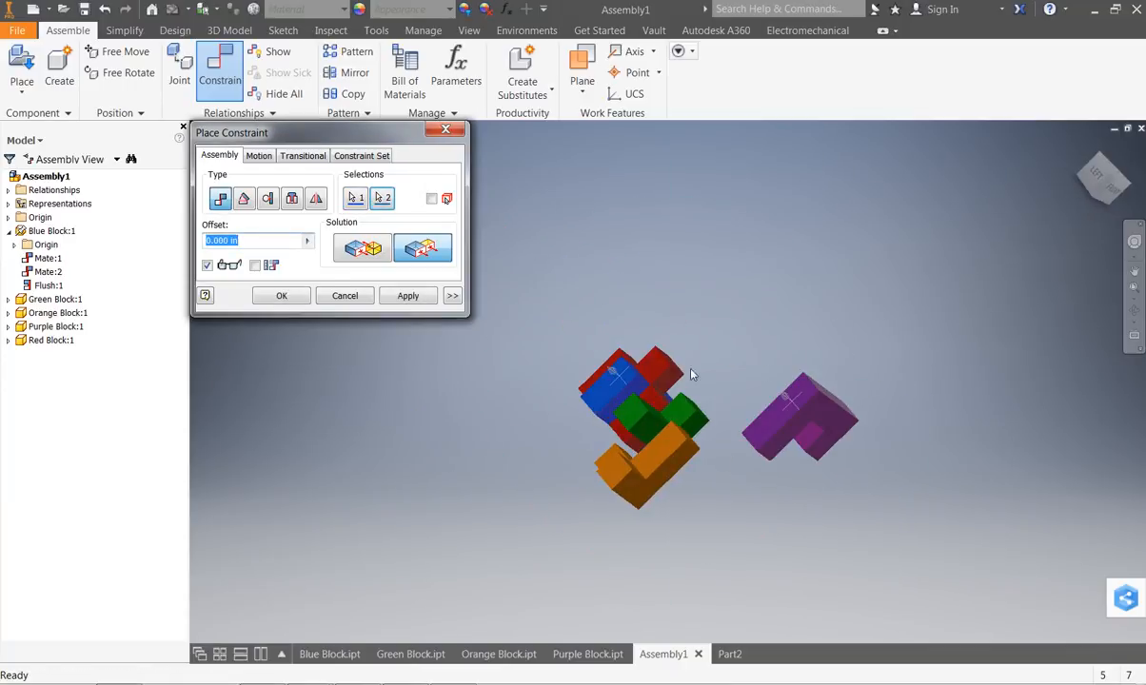
pyautogui.click(408, 295)
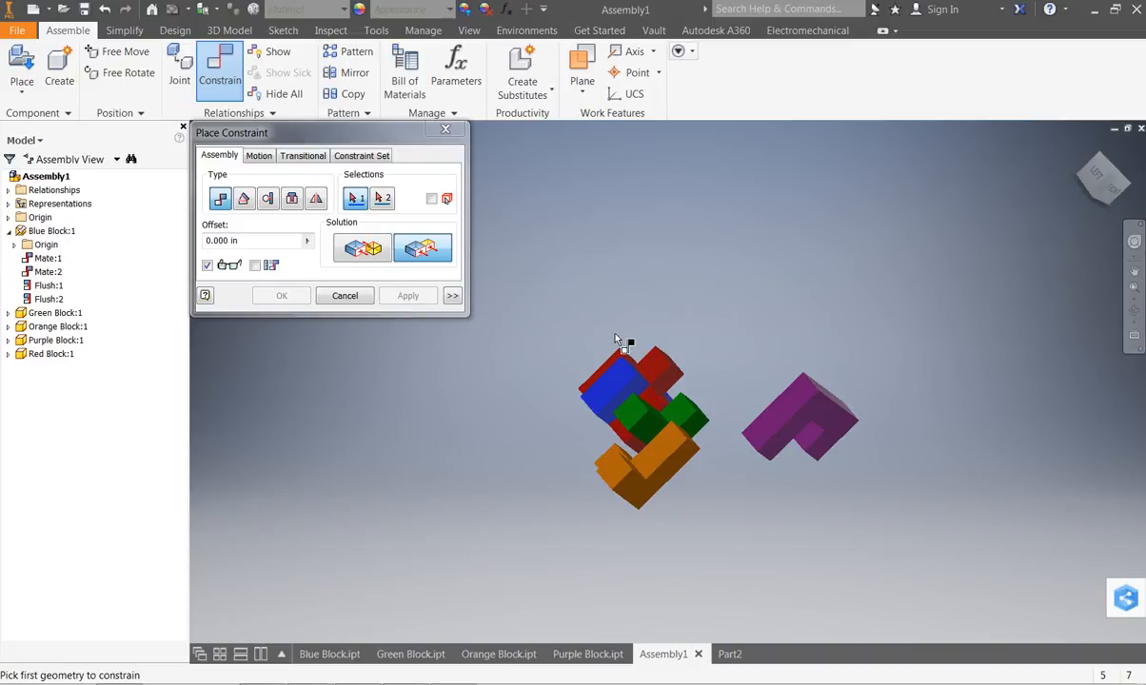
# Step: Apply a mate constraint that seats the purple block against the red block in the joined red and blue pair
pyautogui.press('F4')
pyautogui.moveTo(617, 339); pyautogui.dragTo(332, 417)
pyautogui.press('Escape')
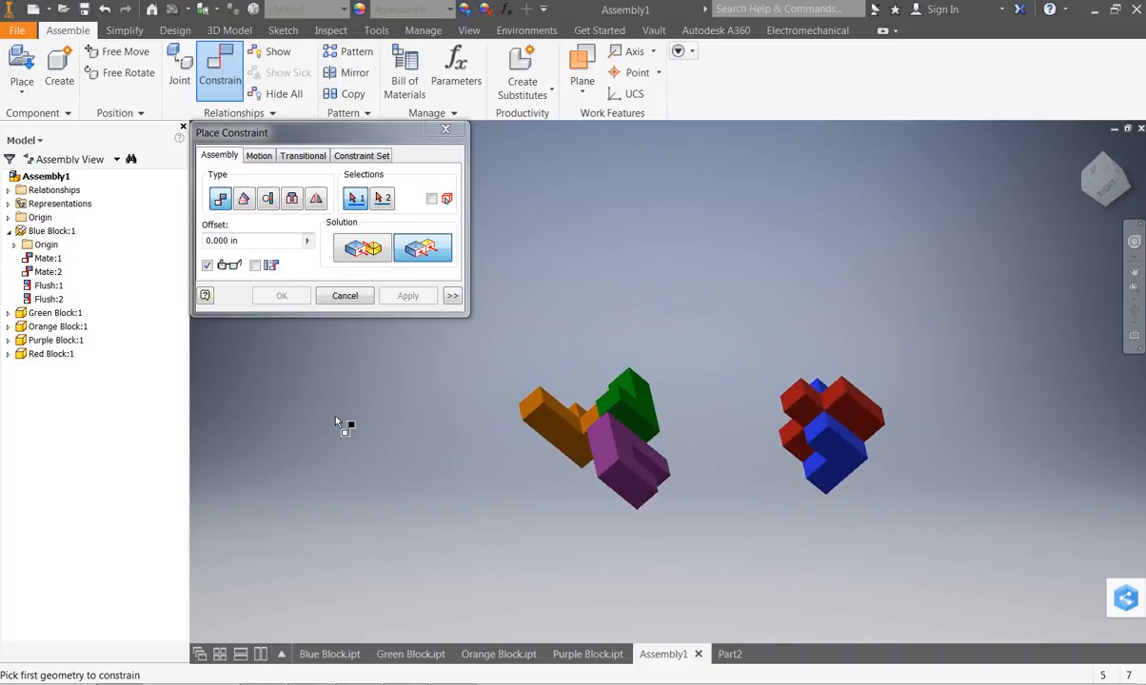
pyautogui.click(360, 250)
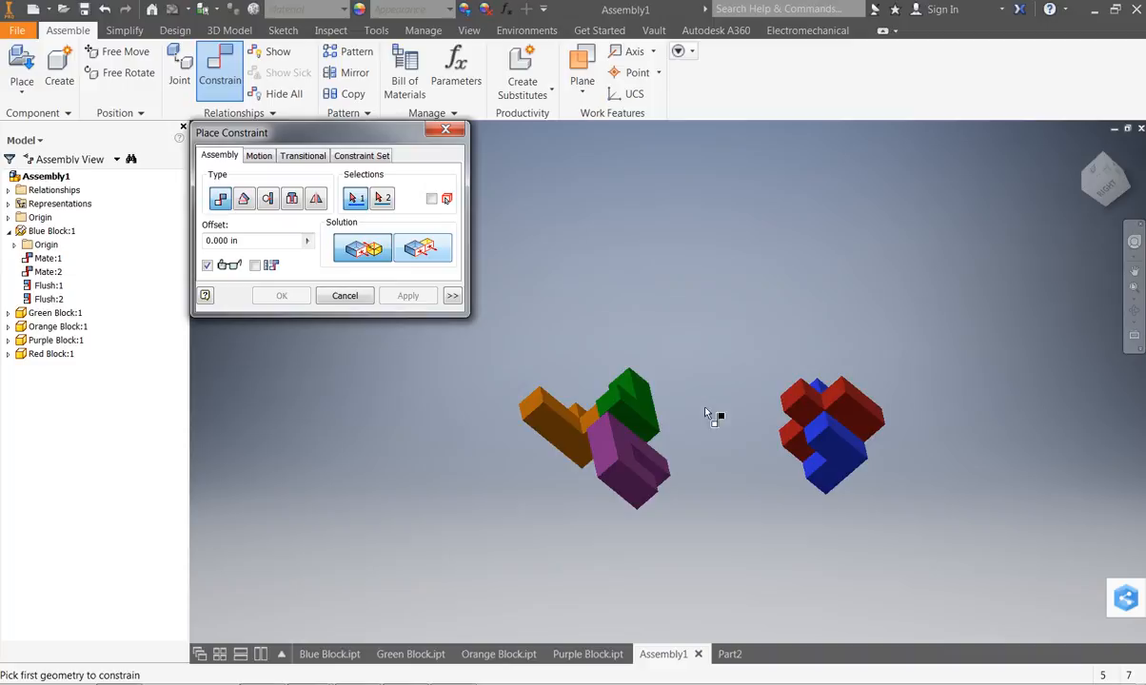
pyautogui.click(627, 439)
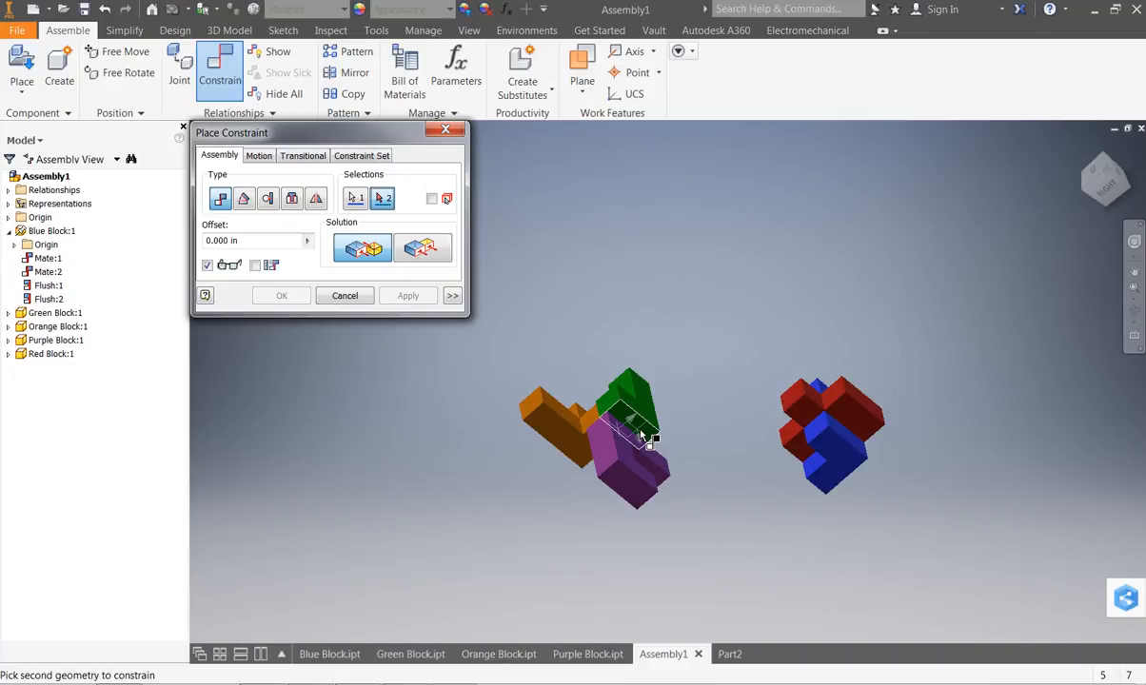
pyautogui.click(646, 437)
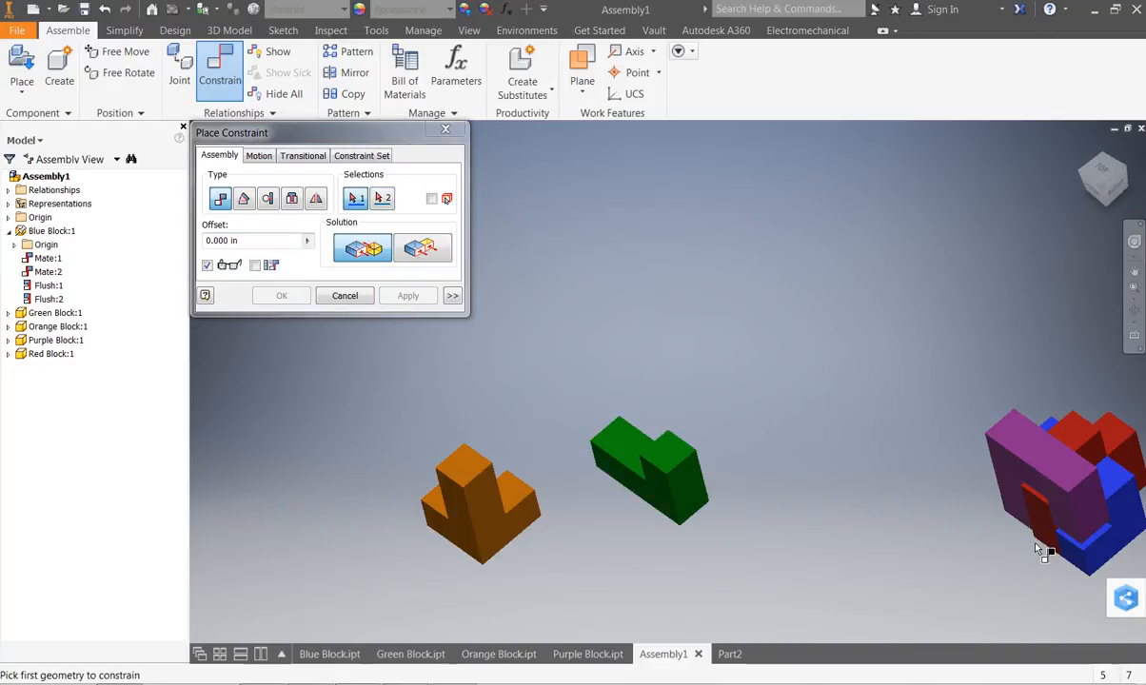
# Step: Apply a flush constraint between the end face of the purple block's leg and the blue block's underside, and finish constraining
pyautogui.scroll(3, 1032, 533)
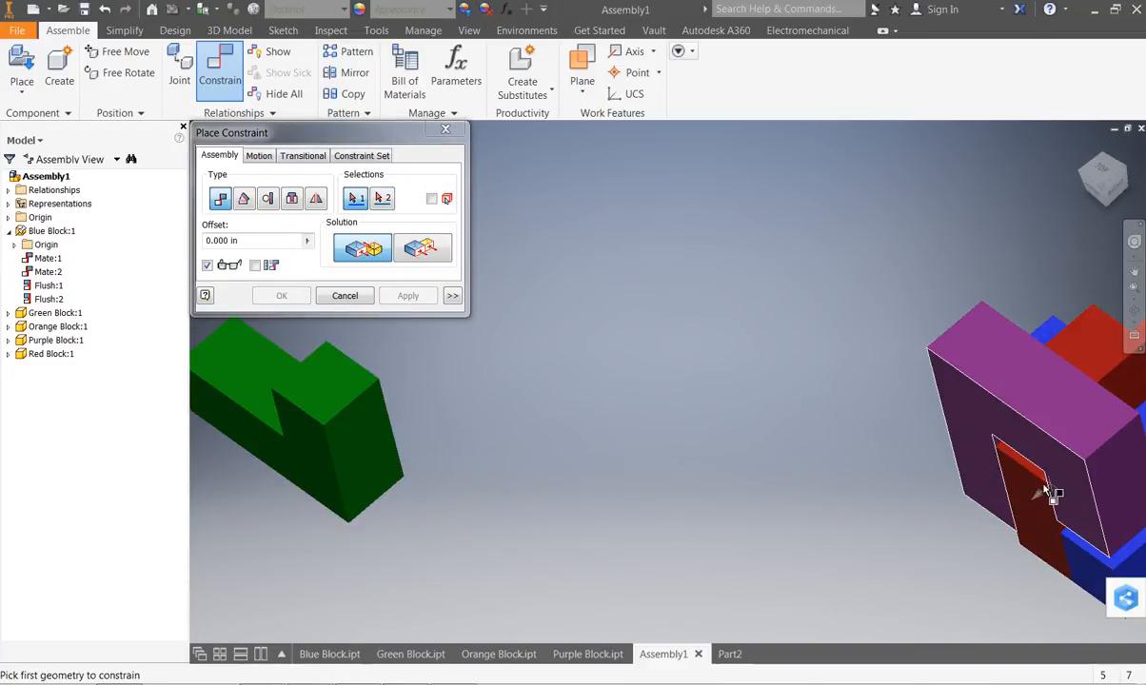
pyautogui.press('F4')
pyautogui.moveTo(561, 494); pyautogui.dragTo(800, 369)
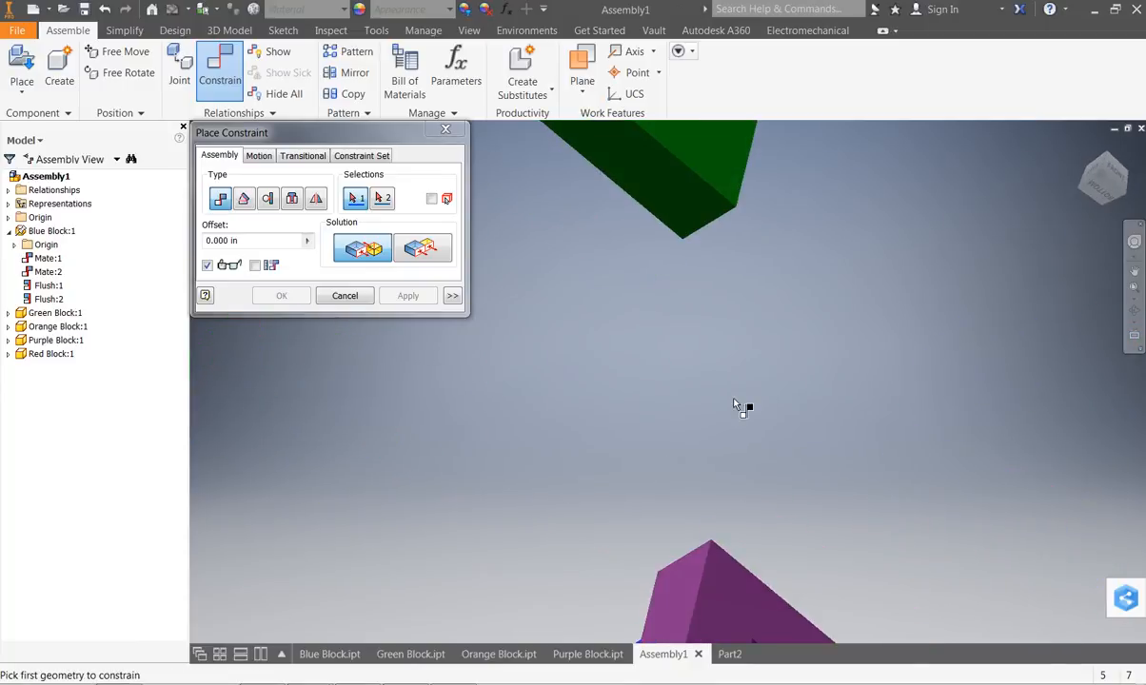
pyautogui.moveTo(686, 482); pyautogui.dragTo(734, 132, button='middle')
pyautogui.click(720, 400)
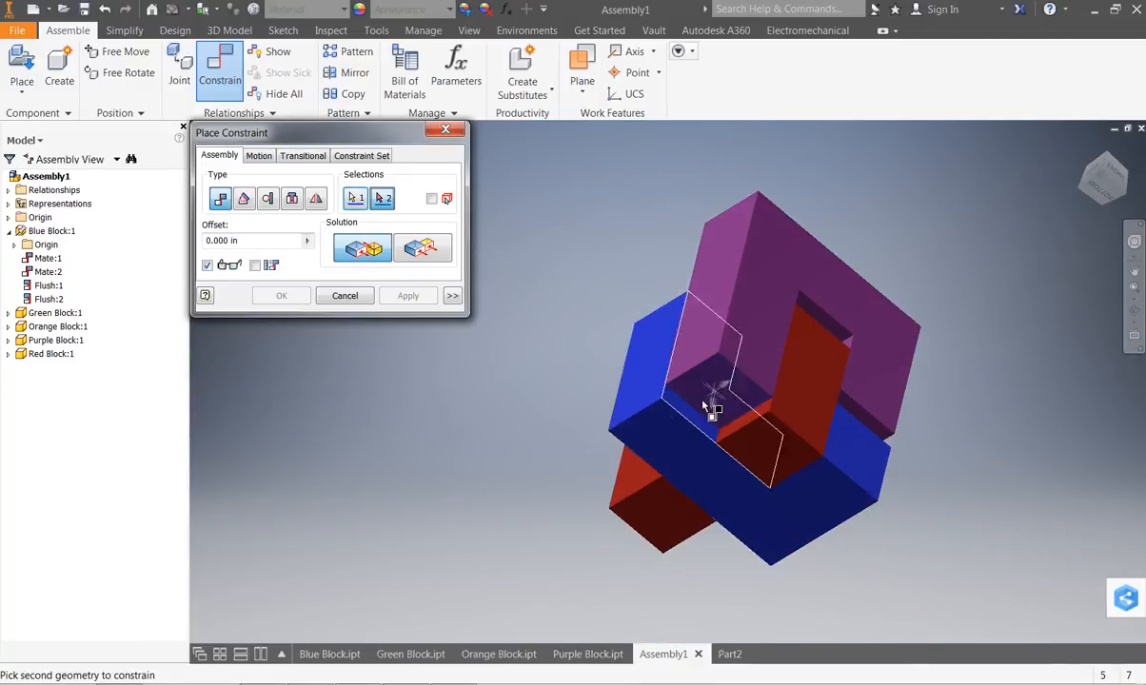
pyautogui.click(692, 473)
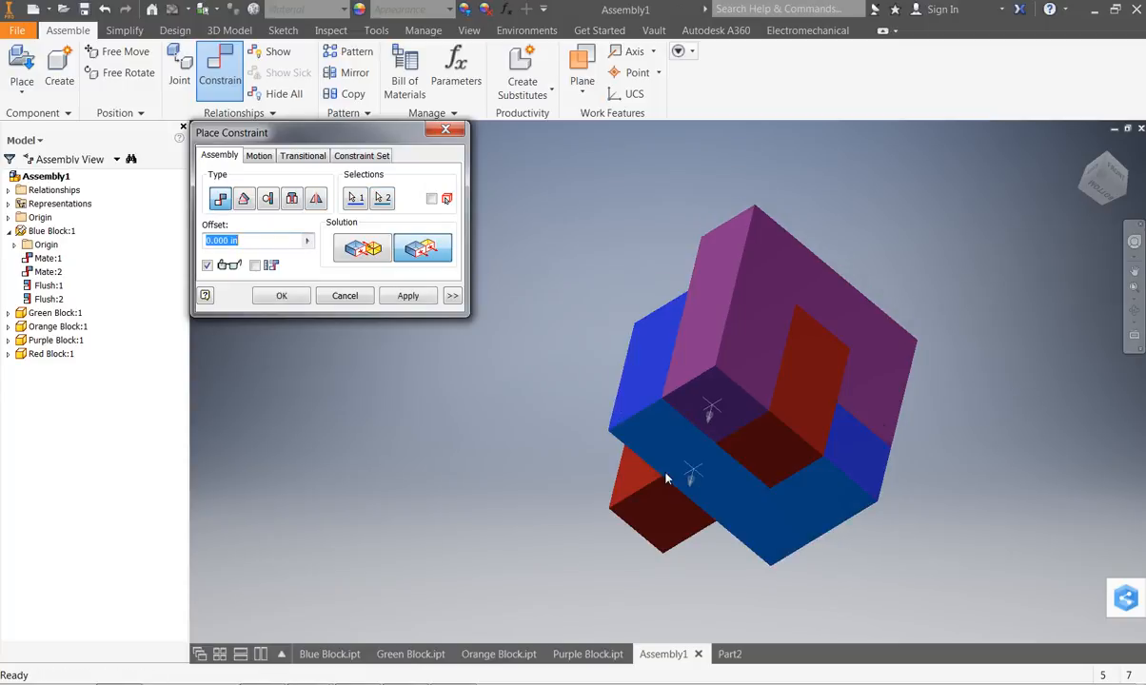
pyautogui.click(408, 296)
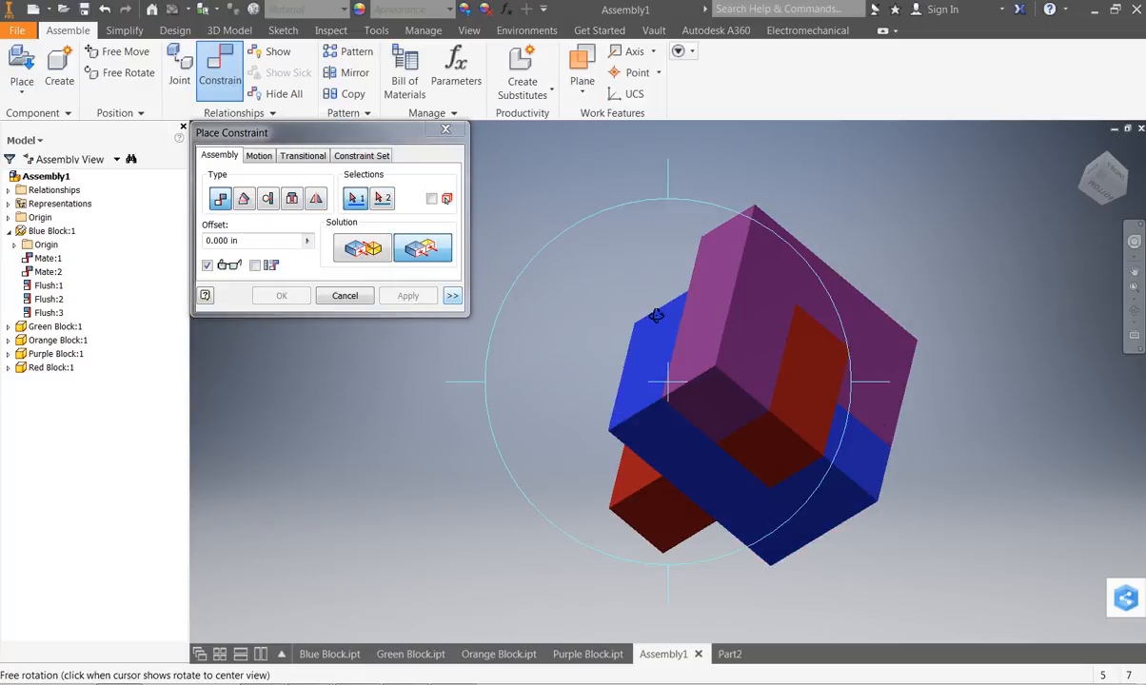
pyautogui.keyDown('shift'); pyautogui.moveTo(652, 306); pyautogui.dragTo(504, 398, button='middle'); pyautogui.keyUp('shift')
pyautogui.press('F6')
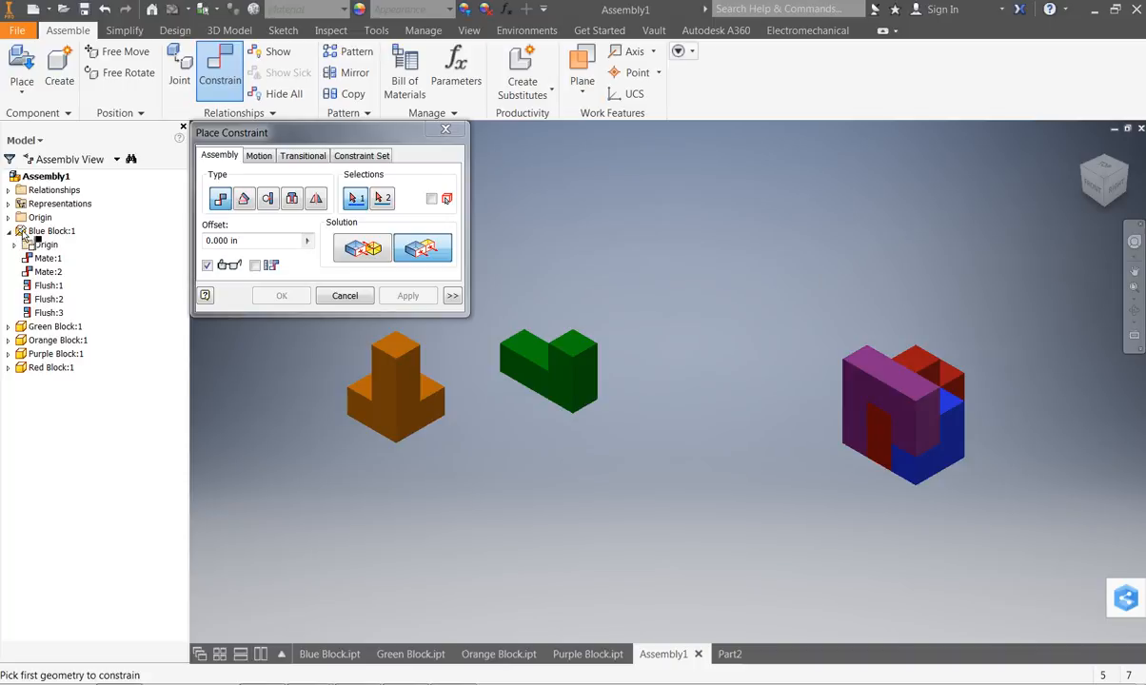
pyautogui.click(341, 299)
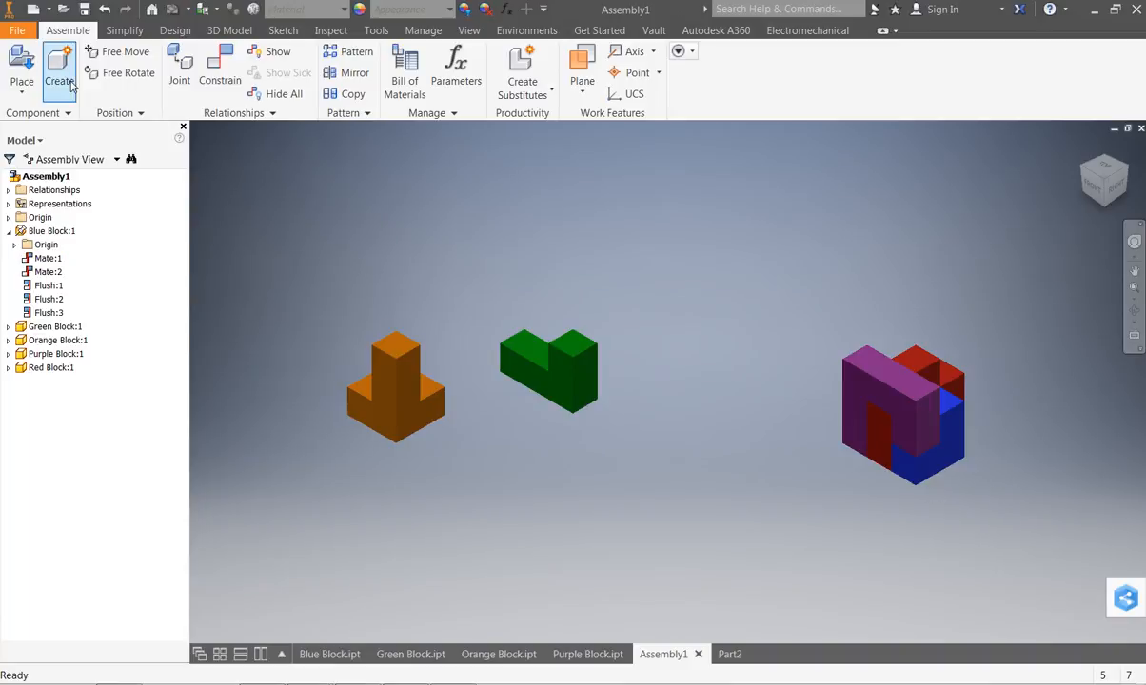
# Step: Apply a flush constraint between the green block's broad L-shaped face and the blue block's outer side face
pyautogui.click(209, 74)
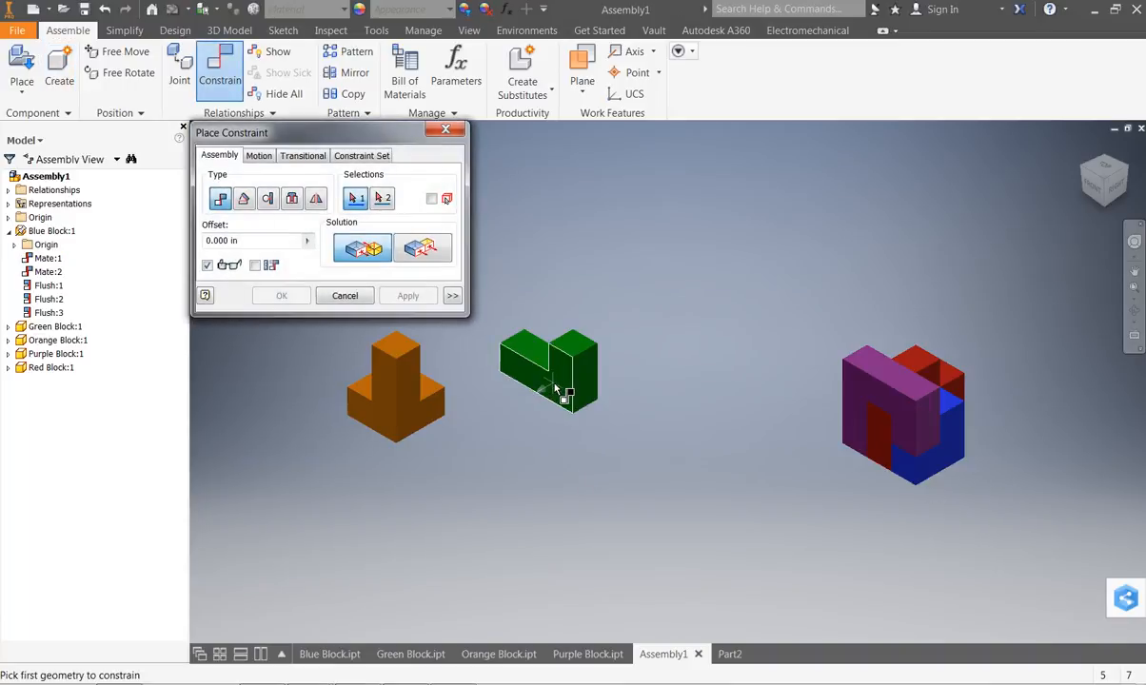
pyautogui.click(417, 246)
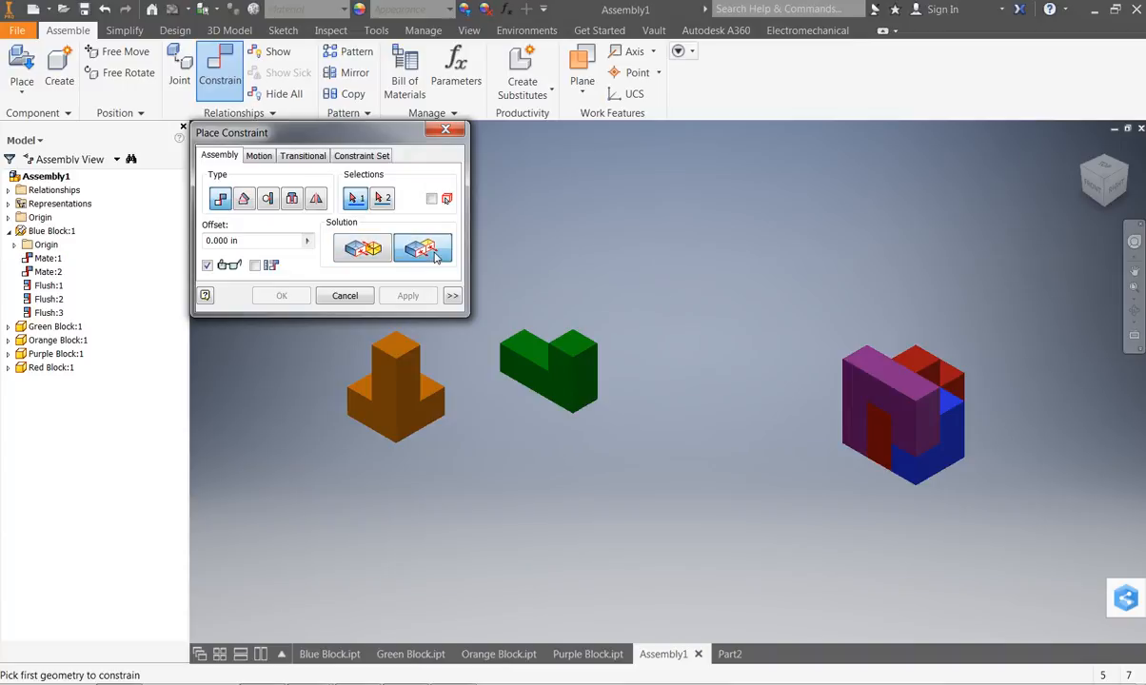
pyautogui.click(536, 382)
pyautogui.click(965, 453)
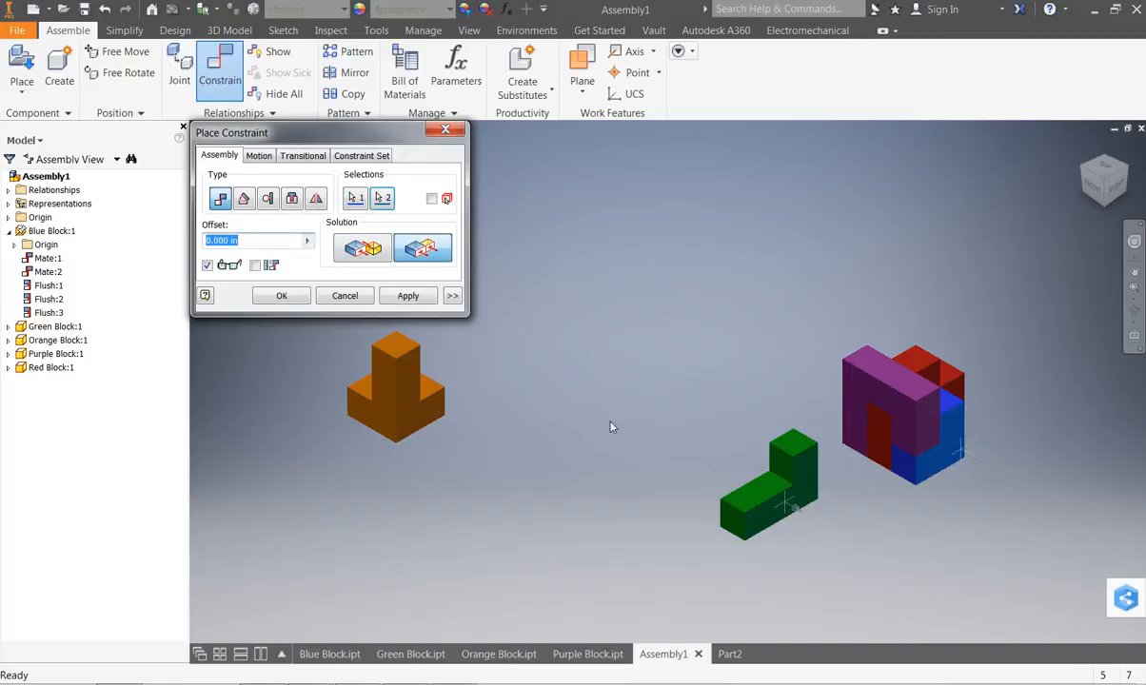
pyautogui.click(407, 295)
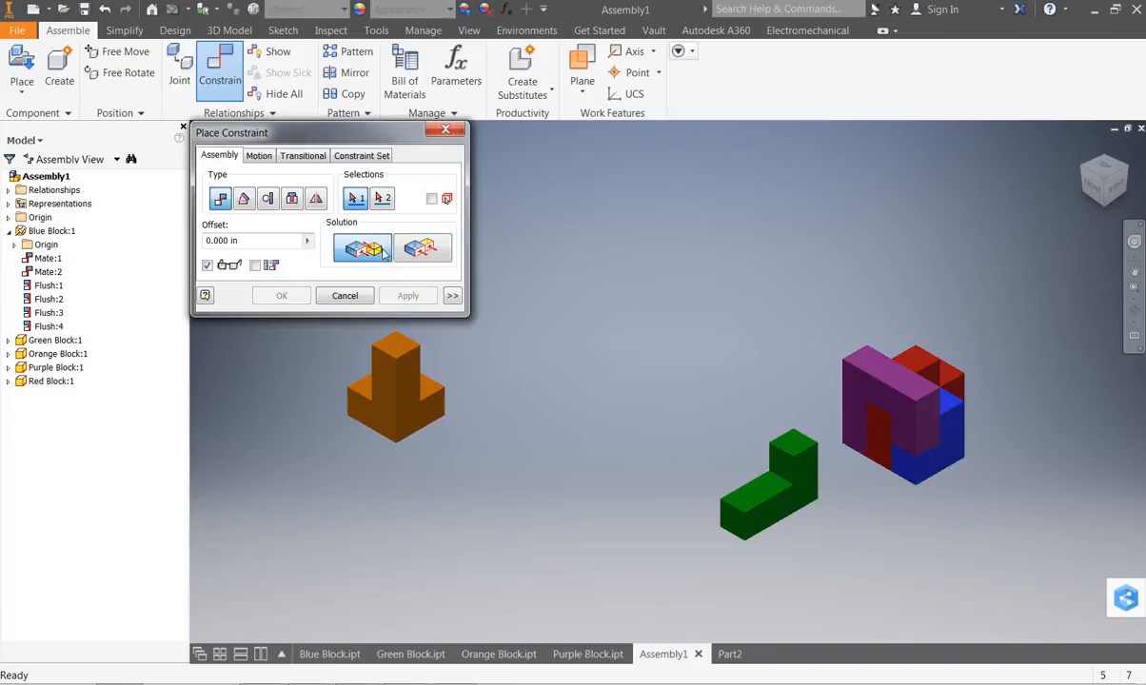
# Step: Apply a mate constraint between the end face of the green block's short arm and the purple block's inner broad face
pyautogui.click(799, 443)
pyautogui.press('F4')
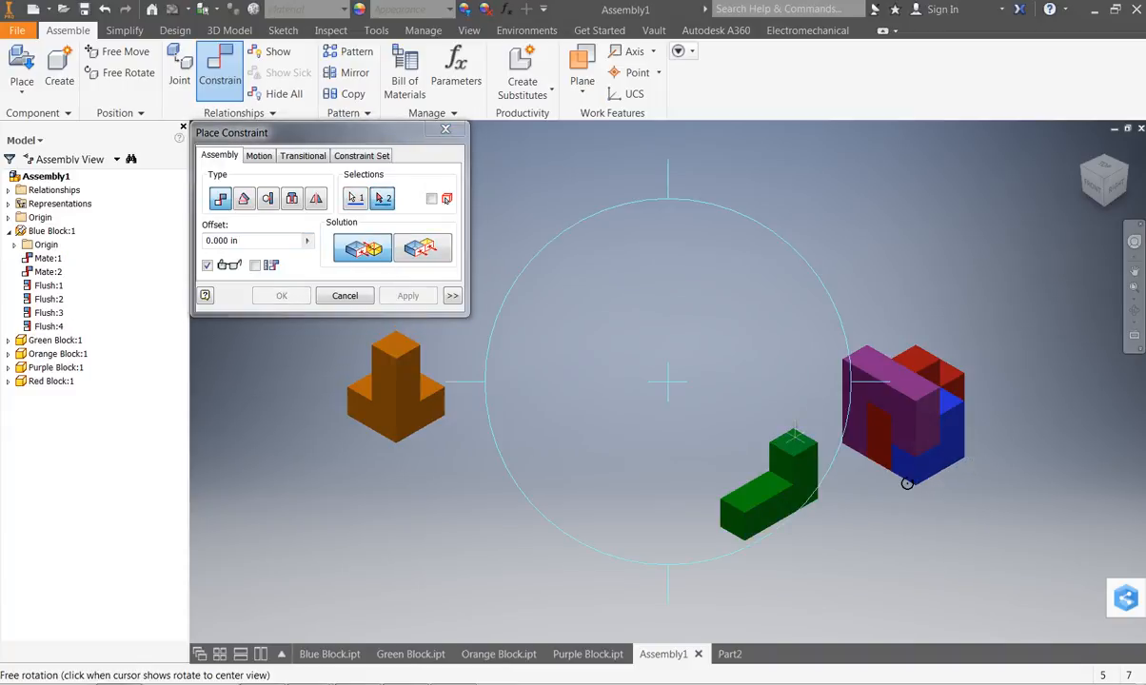
pyautogui.moveTo(833, 398); pyautogui.dragTo(670, 435)
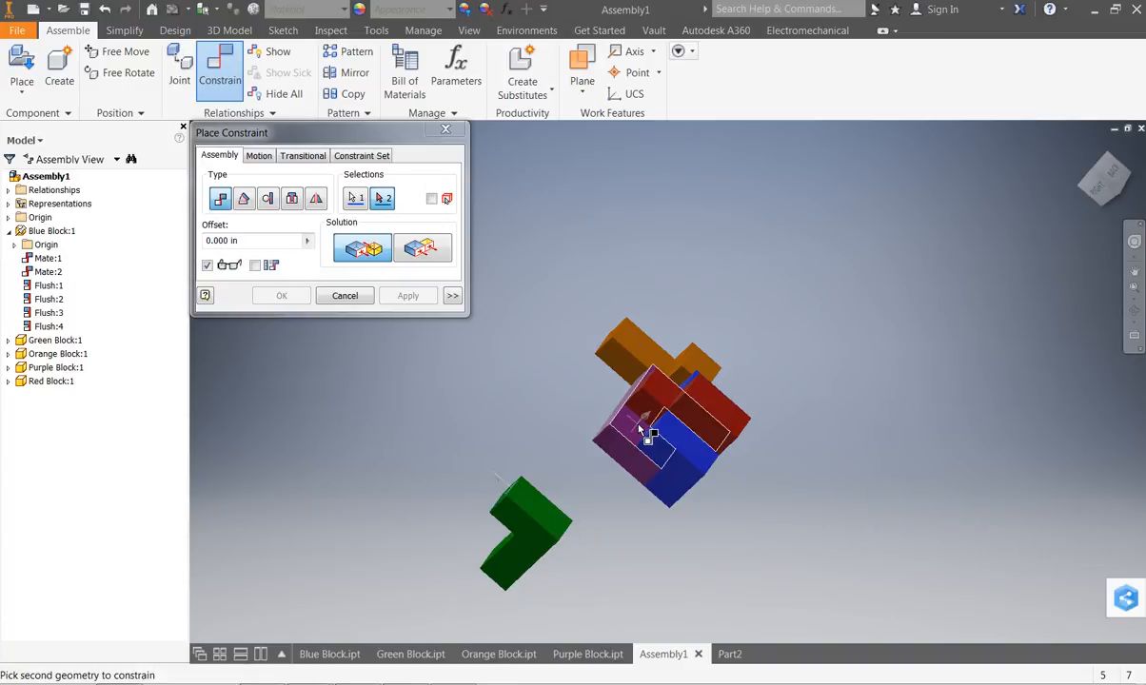
pyautogui.click(639, 425)
pyautogui.click(408, 295)
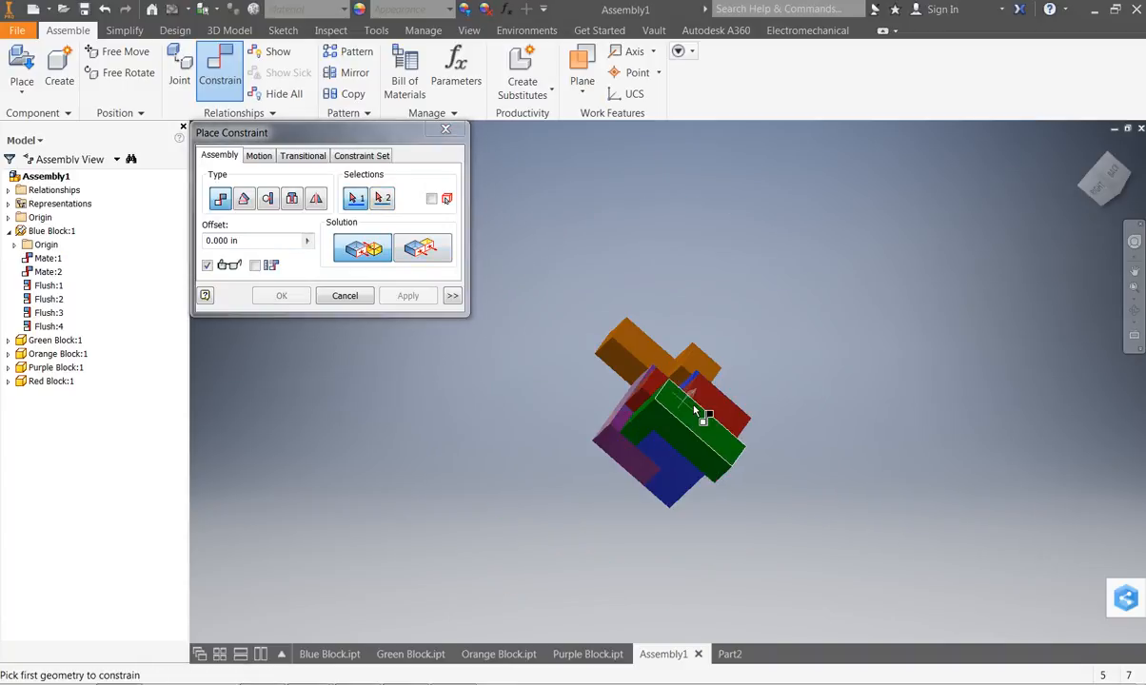
# Step: Apply a flush constraint between the purple block's narrow top face and the green block's top face
pyautogui.press('F4')
pyautogui.moveTo(677, 384); pyautogui.dragTo(658, 337)
pyautogui.click(448, 259)
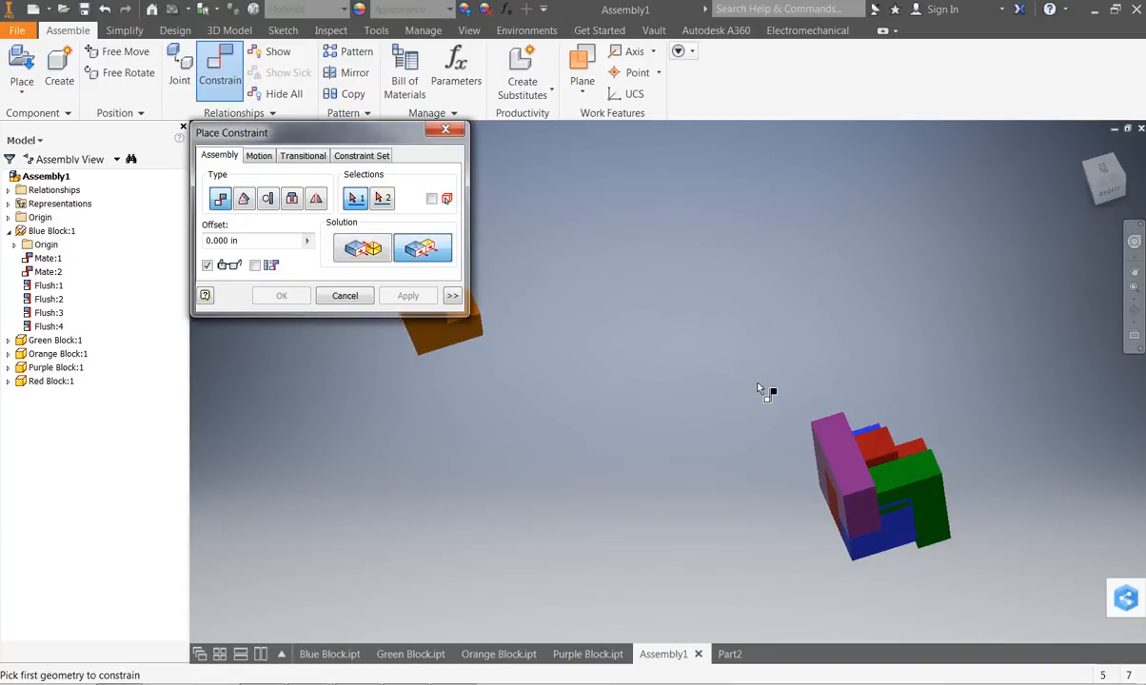
pyautogui.click(820, 430)
pyautogui.click(921, 464)
pyautogui.press('F4')
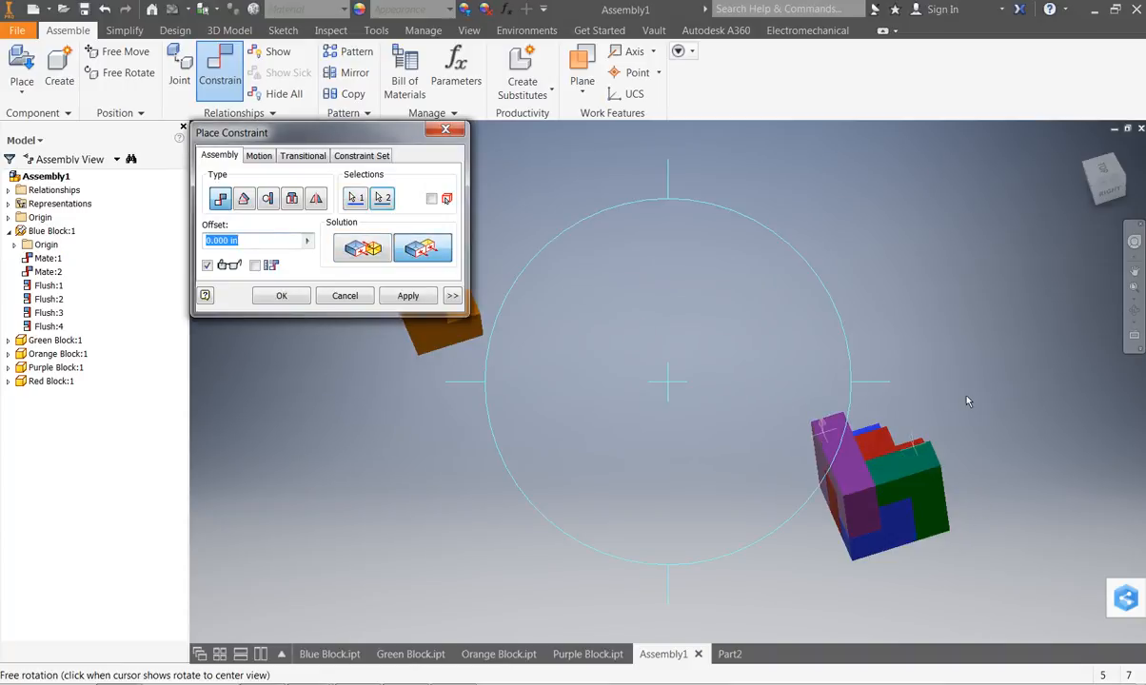
pyautogui.moveTo(800, 379); pyautogui.dragTo(655, 450)
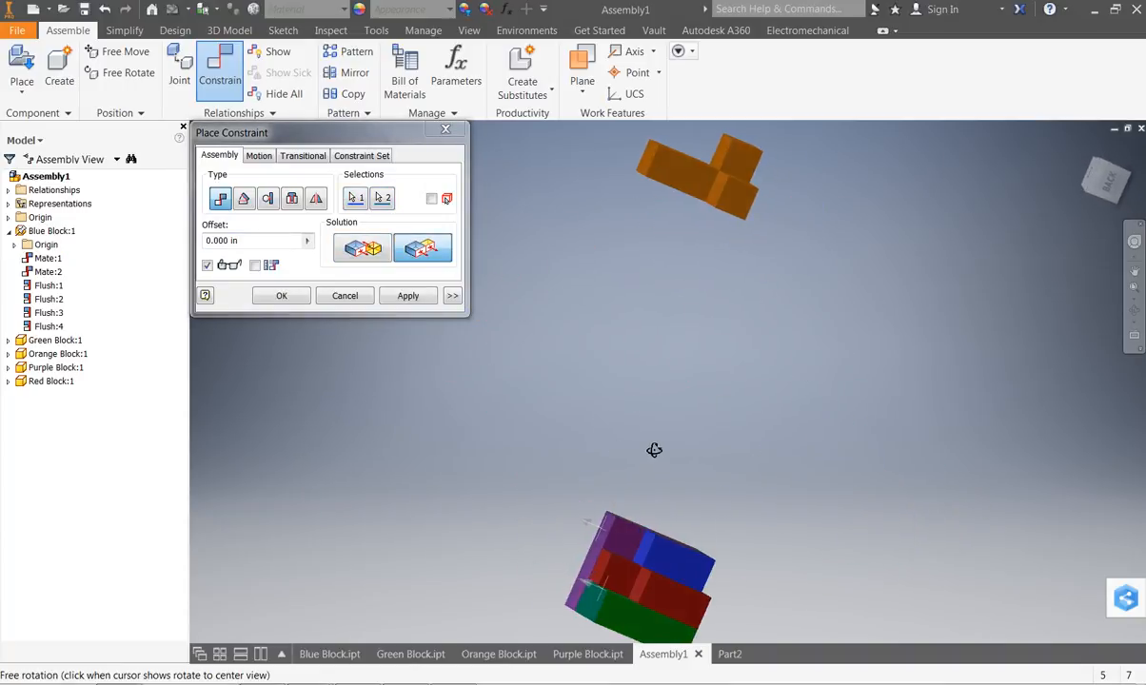
pyautogui.click(407, 297)
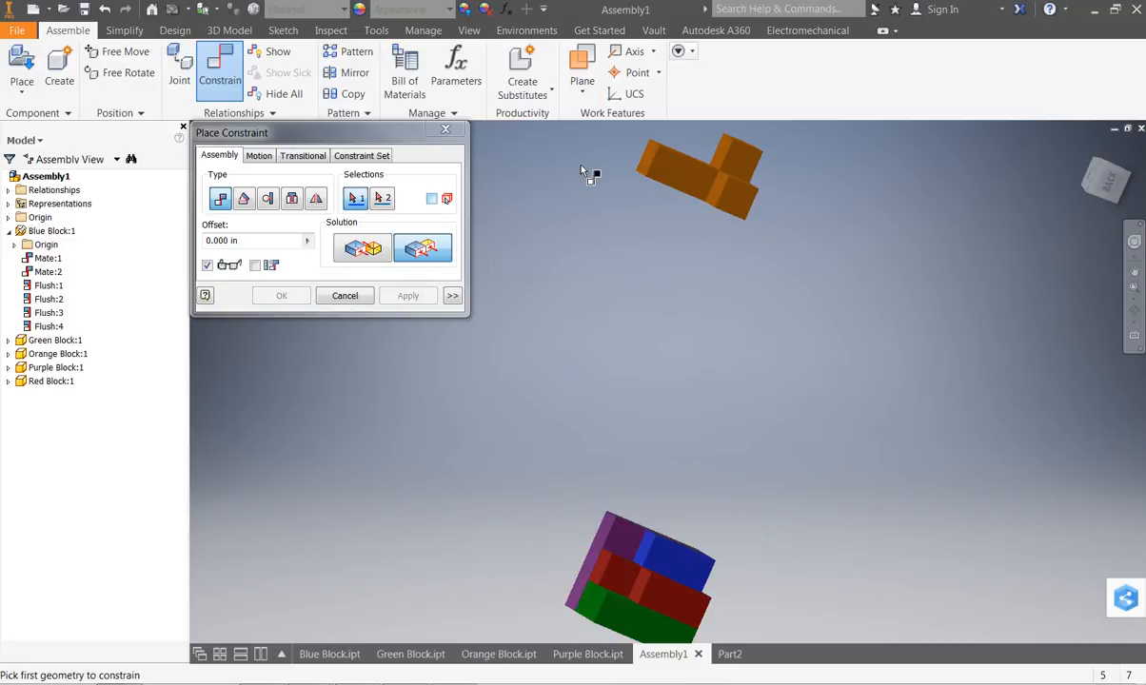
# Step: Apply a mate constraint between the end face of the orange block's short arm and the green block's inner face above the red block
pyautogui.click(741, 197)
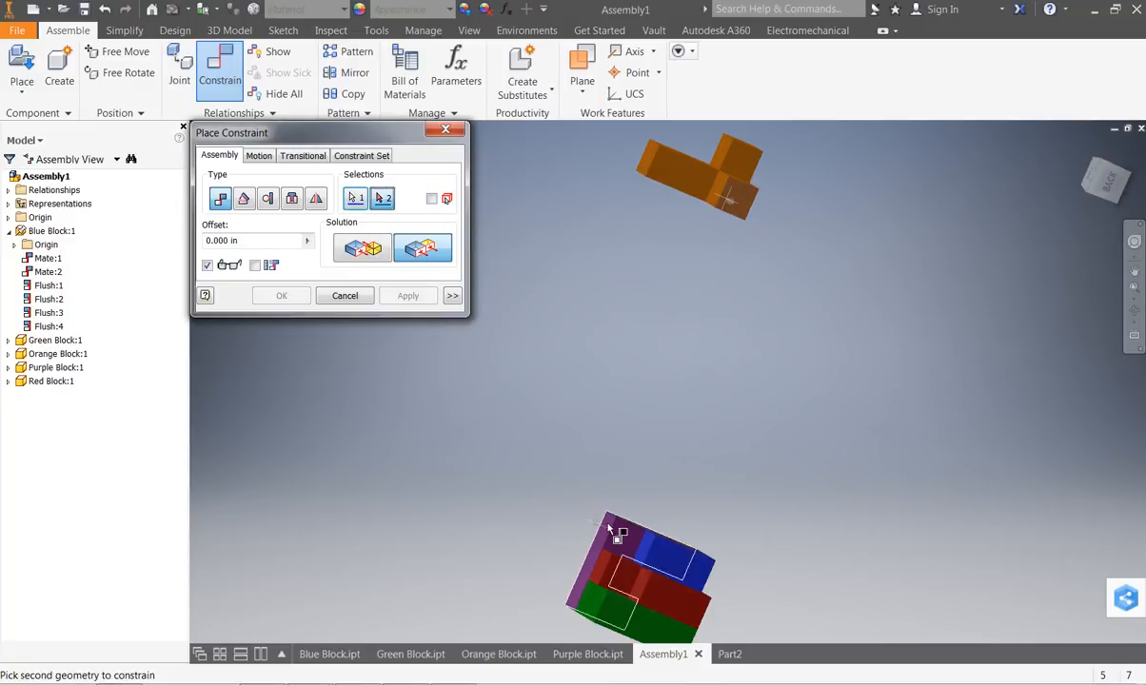
pyautogui.press('F4')
pyautogui.press('F4')
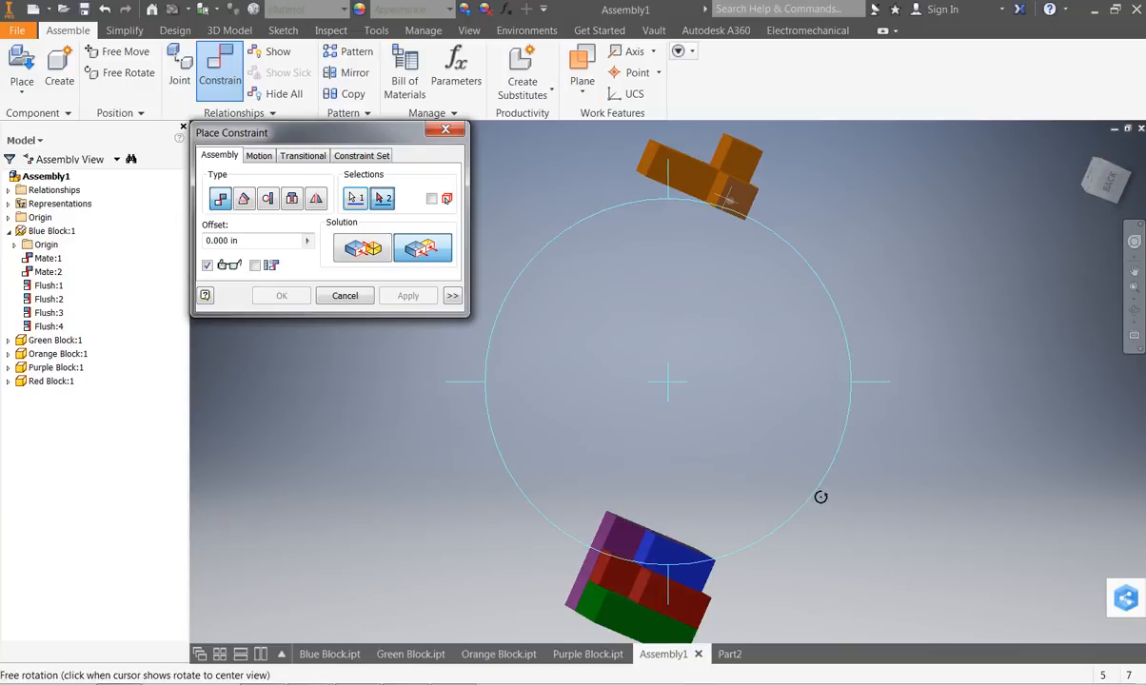
pyautogui.moveTo(818, 494); pyautogui.dragTo(548, 414)
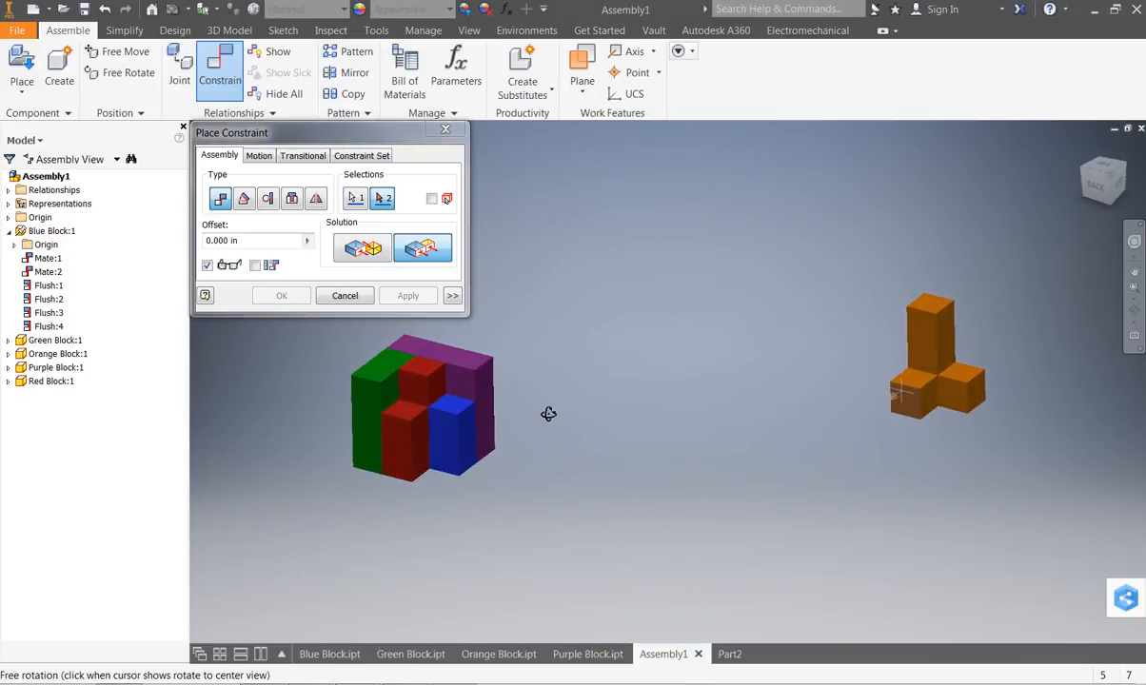
pyautogui.click(394, 395)
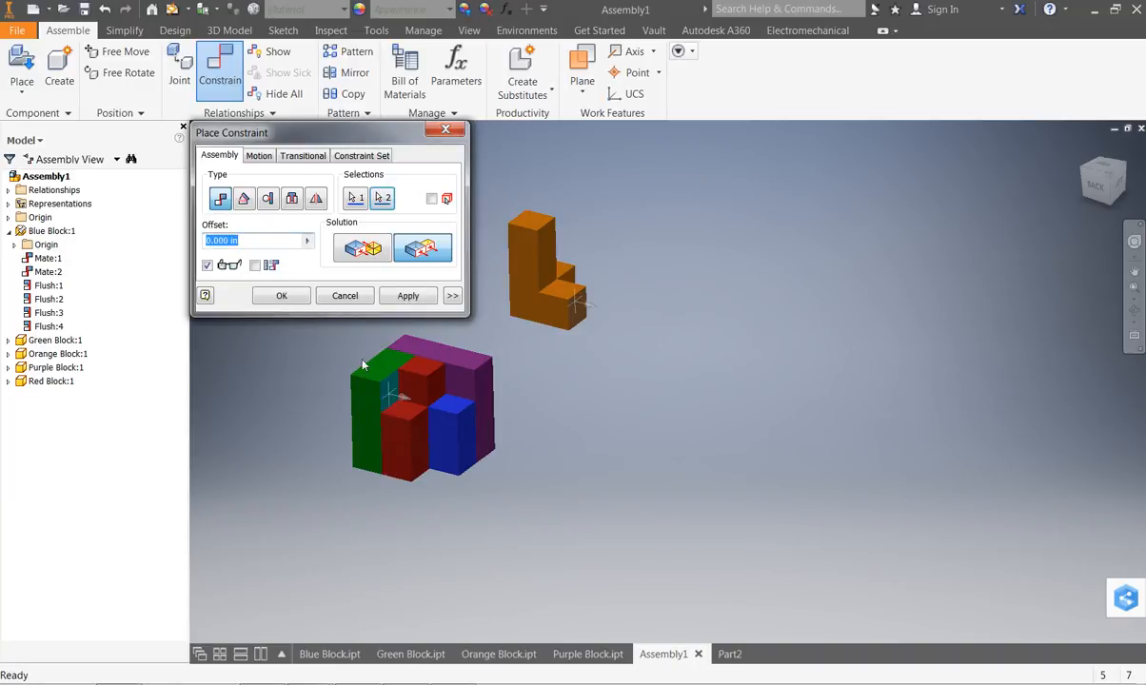
pyautogui.click(366, 248)
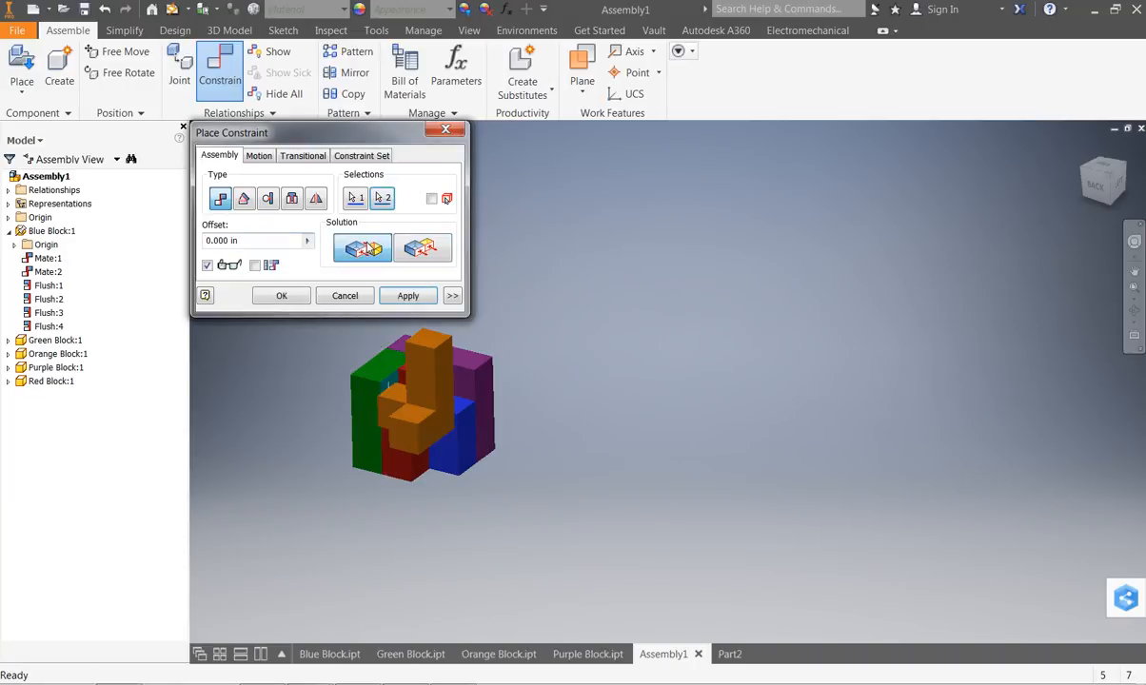
pyautogui.click(408, 296)
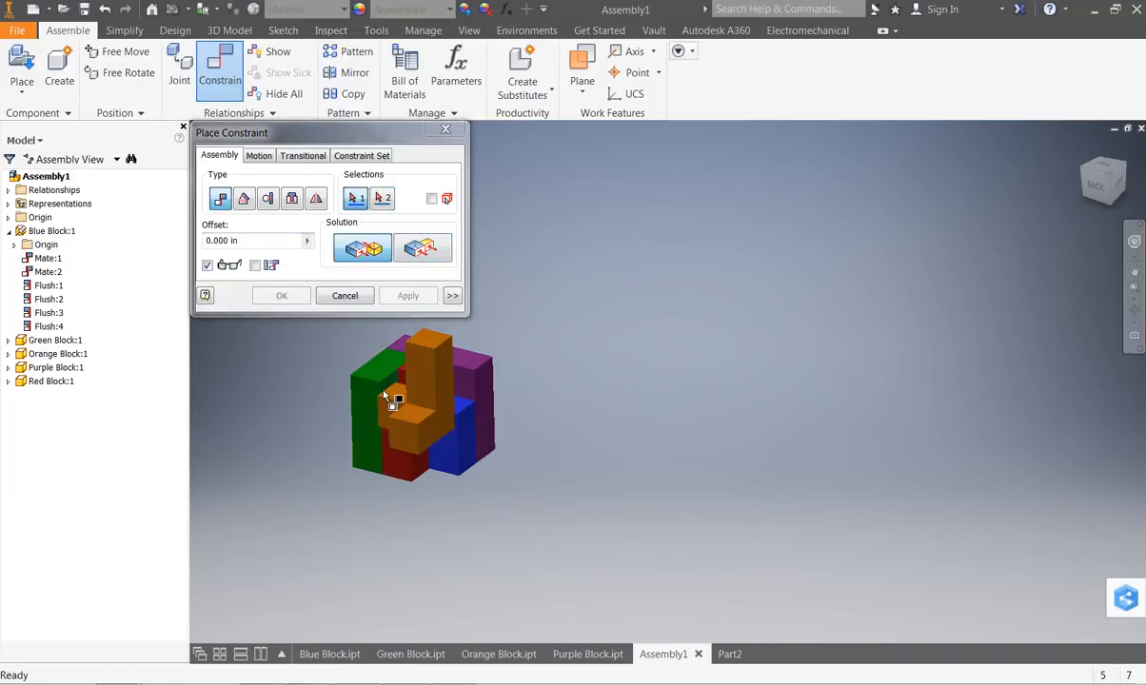
# Step: Try to apply a mate constraint between the end face of the orange block's front arm and the purple block's inner broad face
pyautogui.click(397, 433)
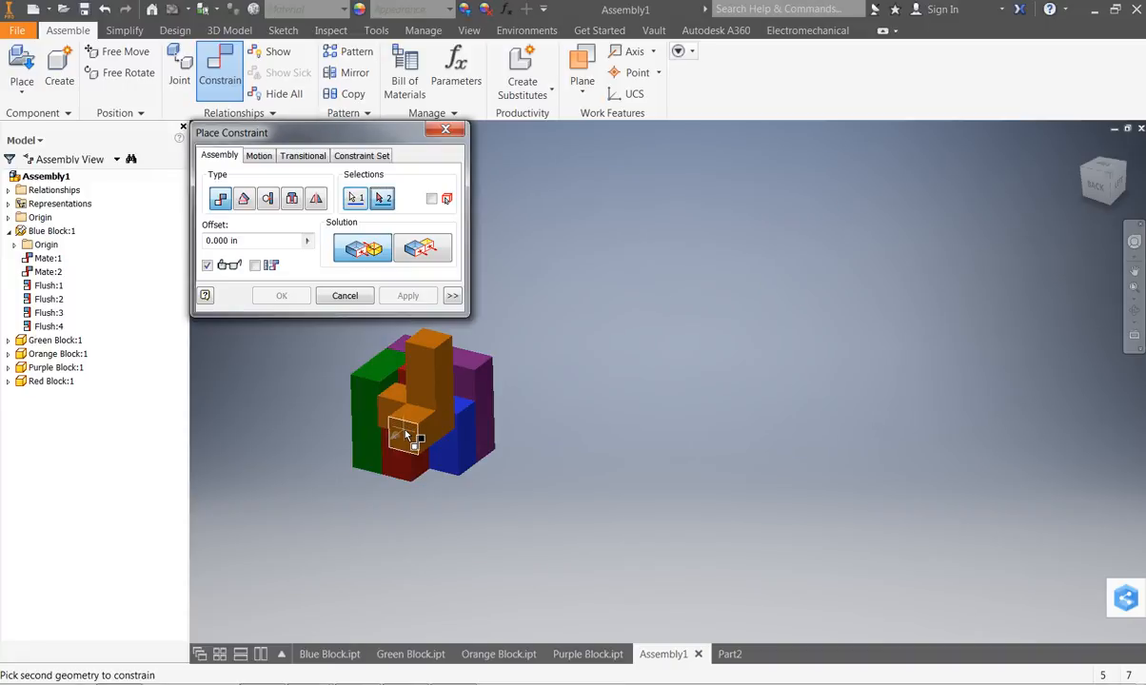
pyautogui.click(469, 380)
pyautogui.click(408, 296)
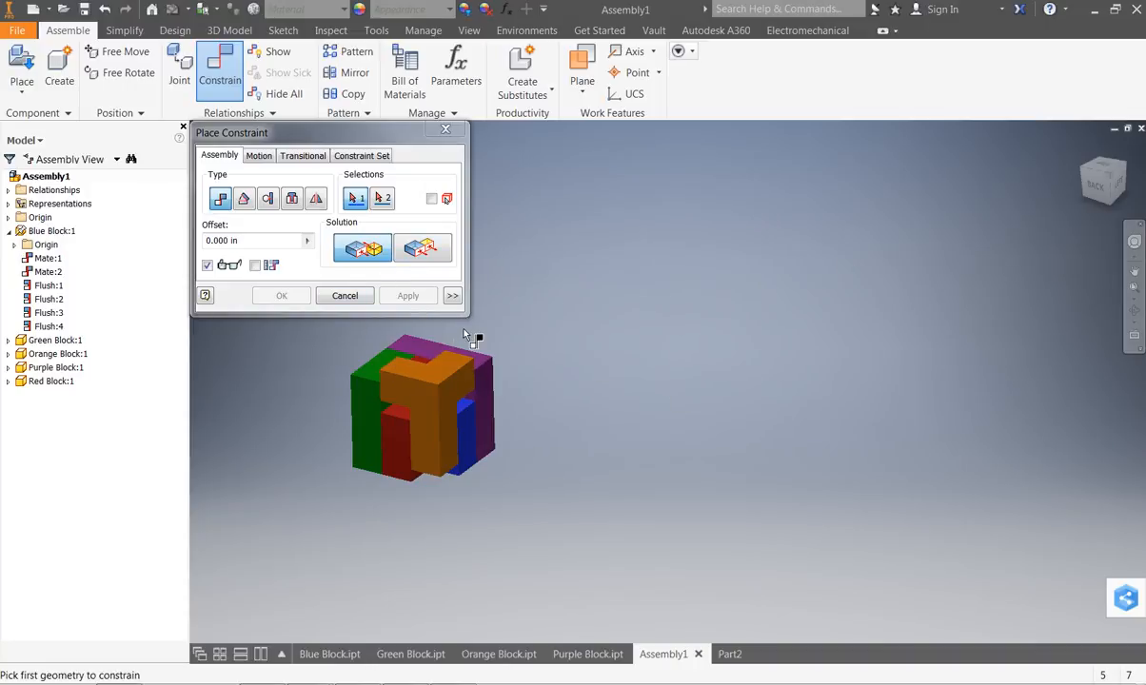
pyautogui.press('Escape')
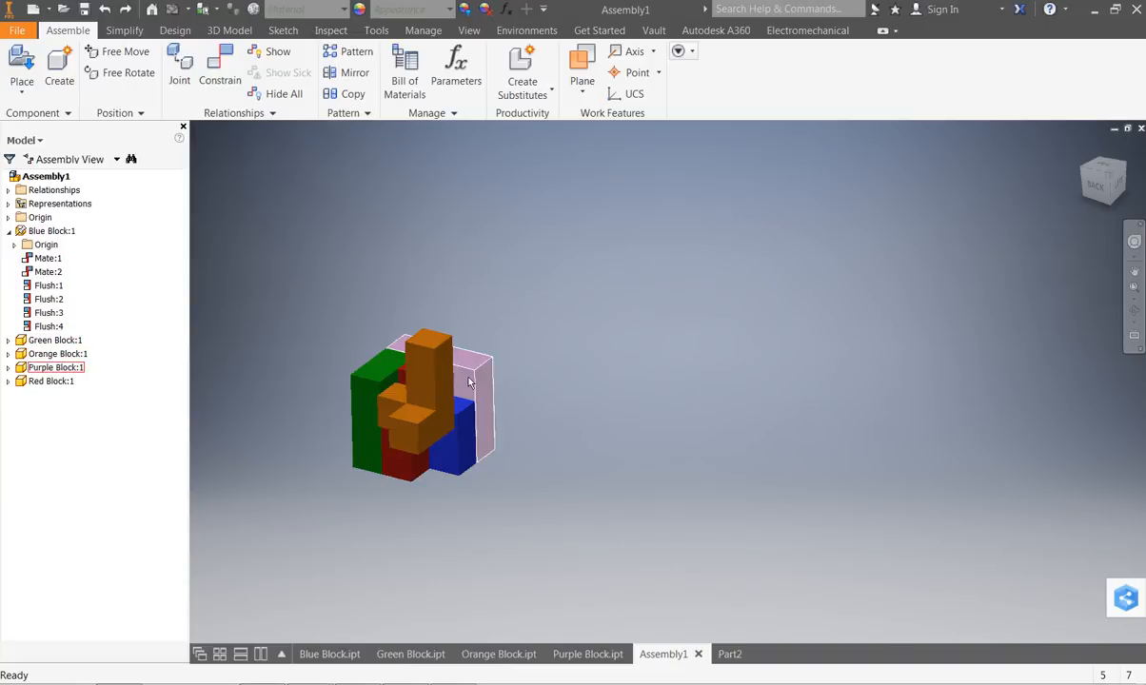
# Step: Free-rotate the orange block until its long arm points downward, and move it close to the cube's open corner
pyautogui.click(137, 78)
pyautogui.click(438, 418)
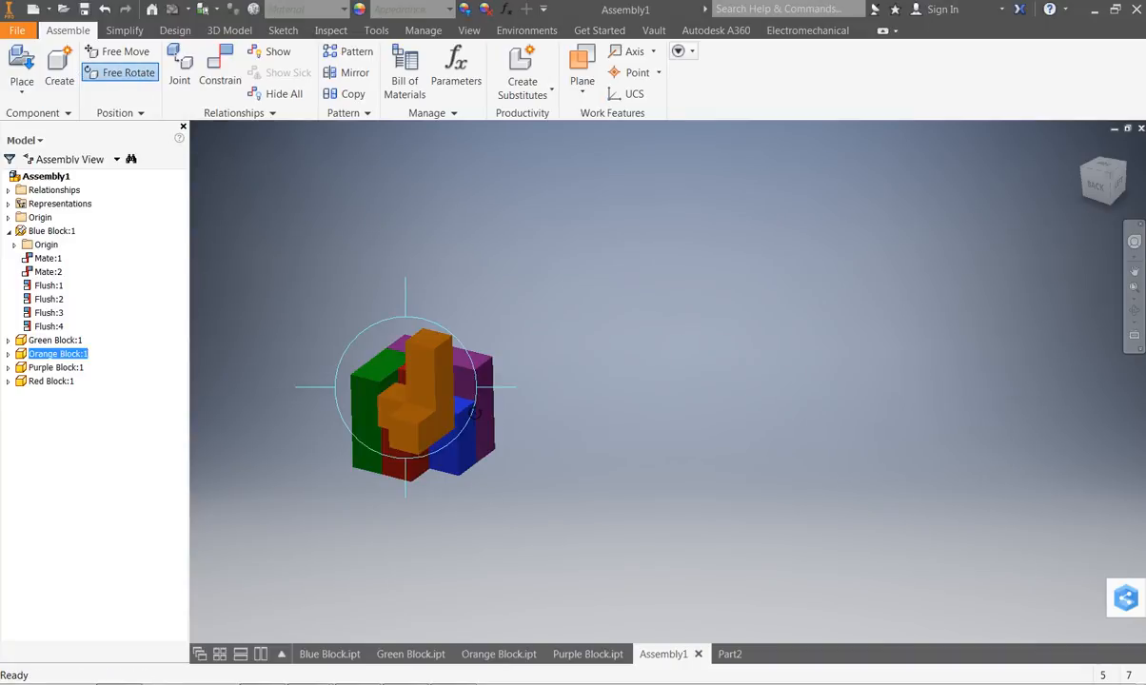
pyautogui.moveTo(393, 448); pyautogui.dragTo(405, 384)
pyautogui.rightClick(413, 376)
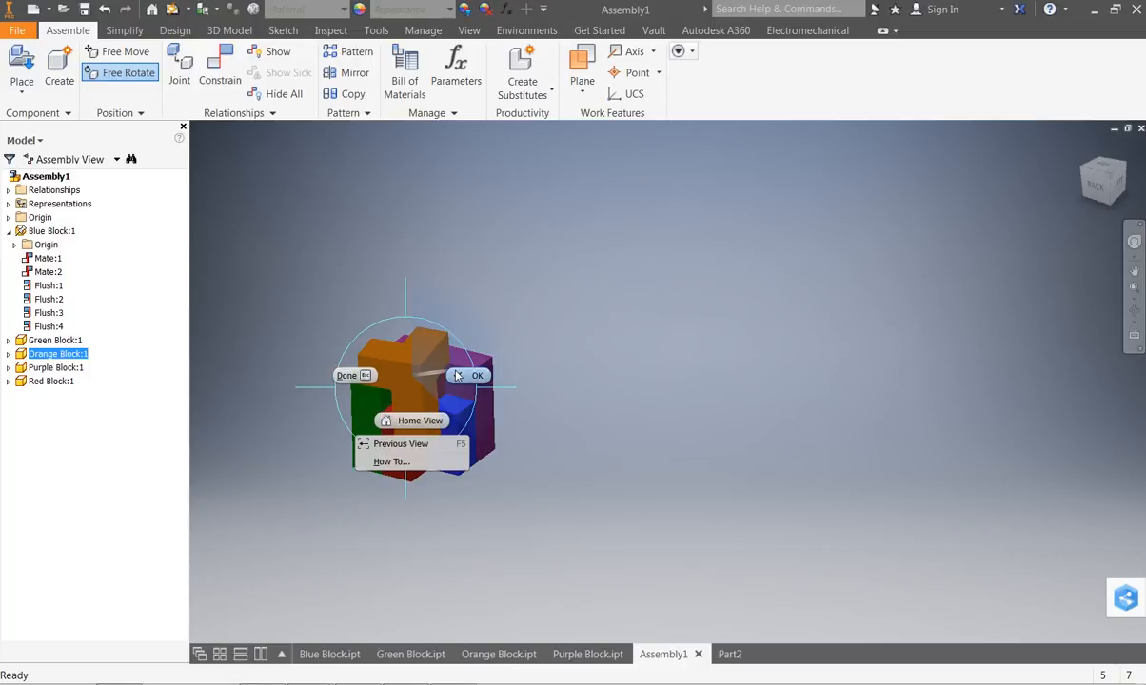
pyautogui.click(456, 372)
pyautogui.moveTo(489, 369); pyautogui.dragTo(425, 391)
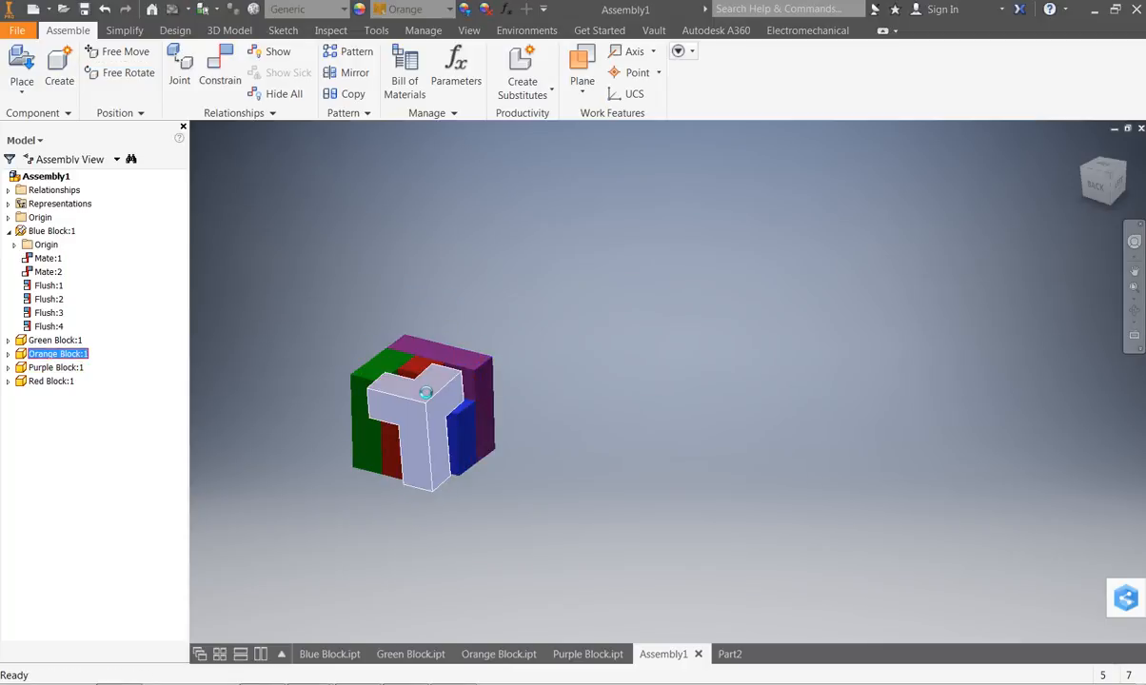
pyautogui.click(601, 410)
# Step: Apply a flush constraint between the orange block's top face and the purple block's narrow top face
pyautogui.click(220, 69)
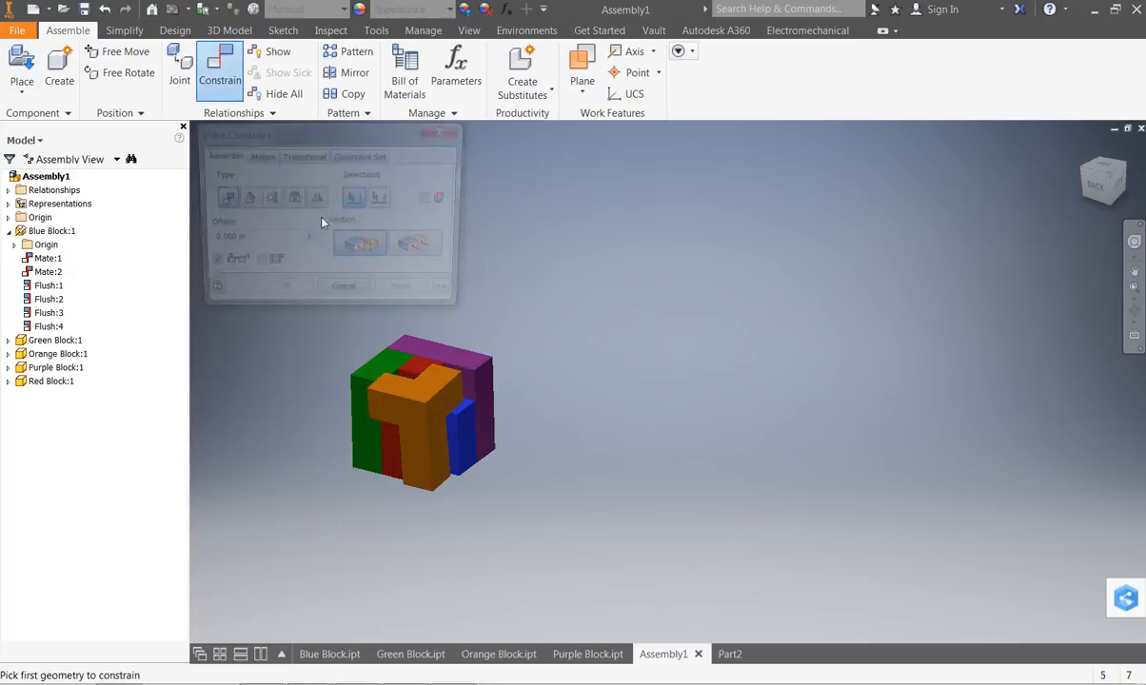
pyautogui.click(399, 245)
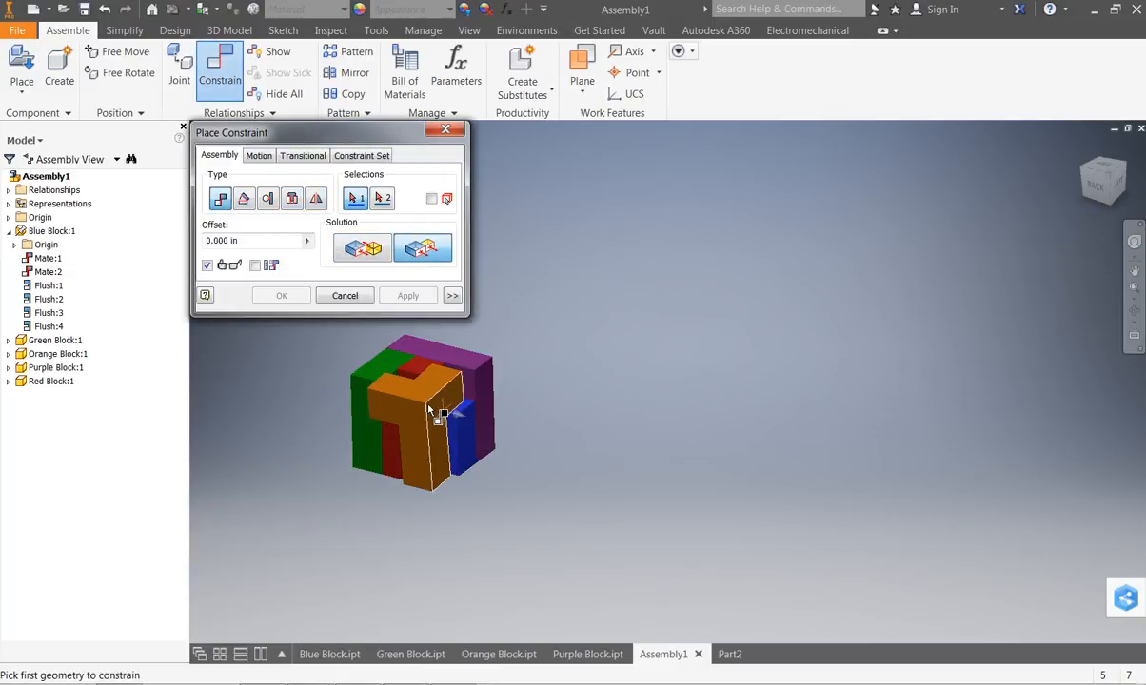
pyautogui.click(444, 379)
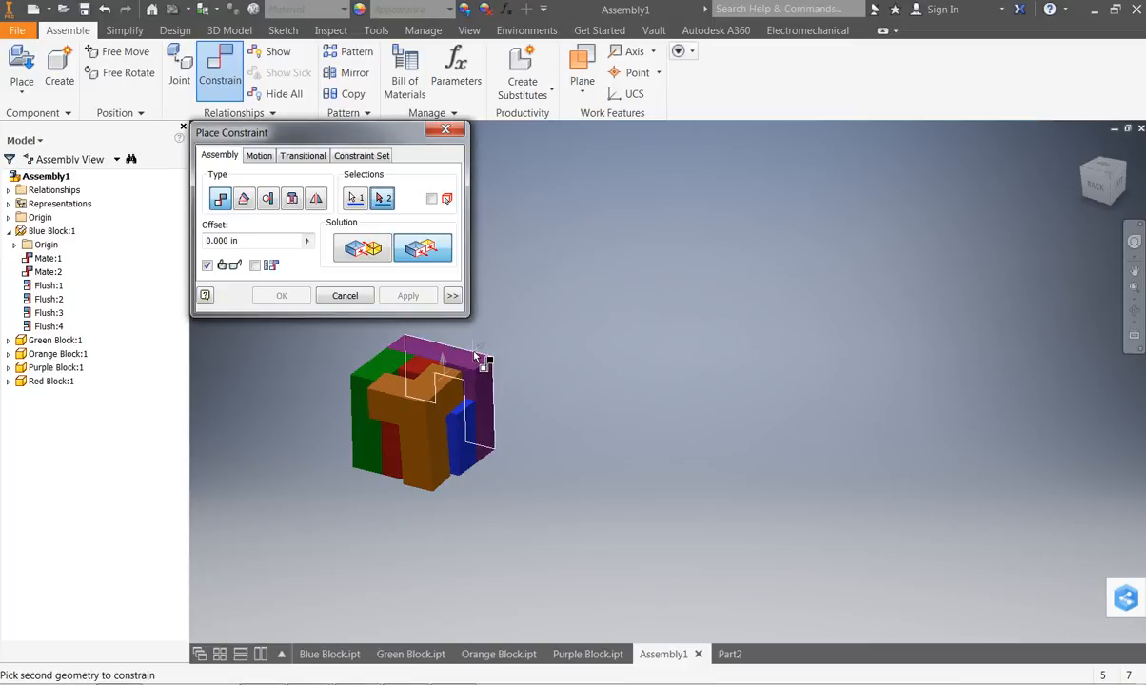
pyautogui.click(476, 356)
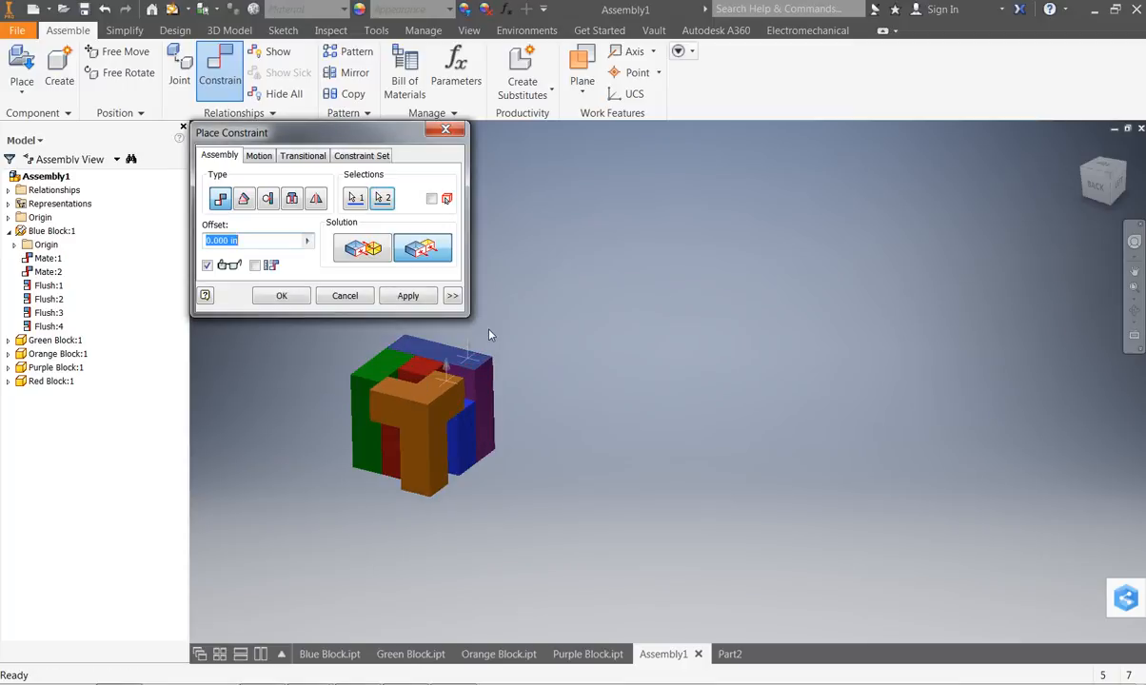
pyautogui.click(409, 296)
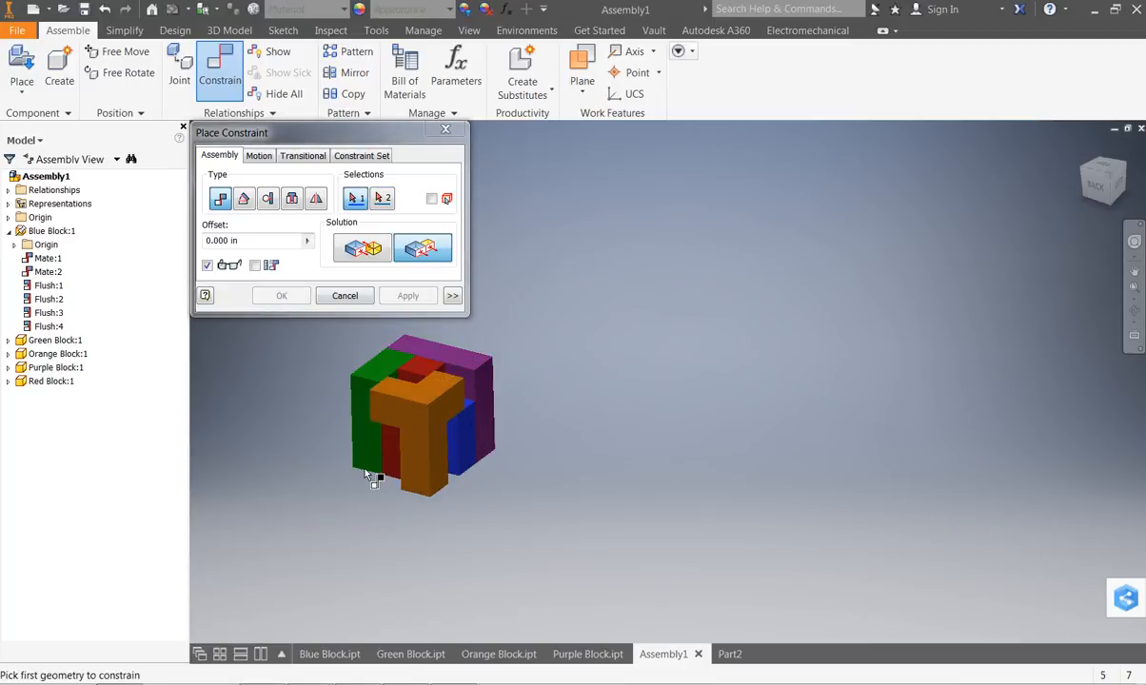
# Step: Apply a flush constraint between the red block's outer side face and the orange block's adjacent outer face, and finish constraining
pyautogui.click(395, 443)
pyautogui.click(408, 425)
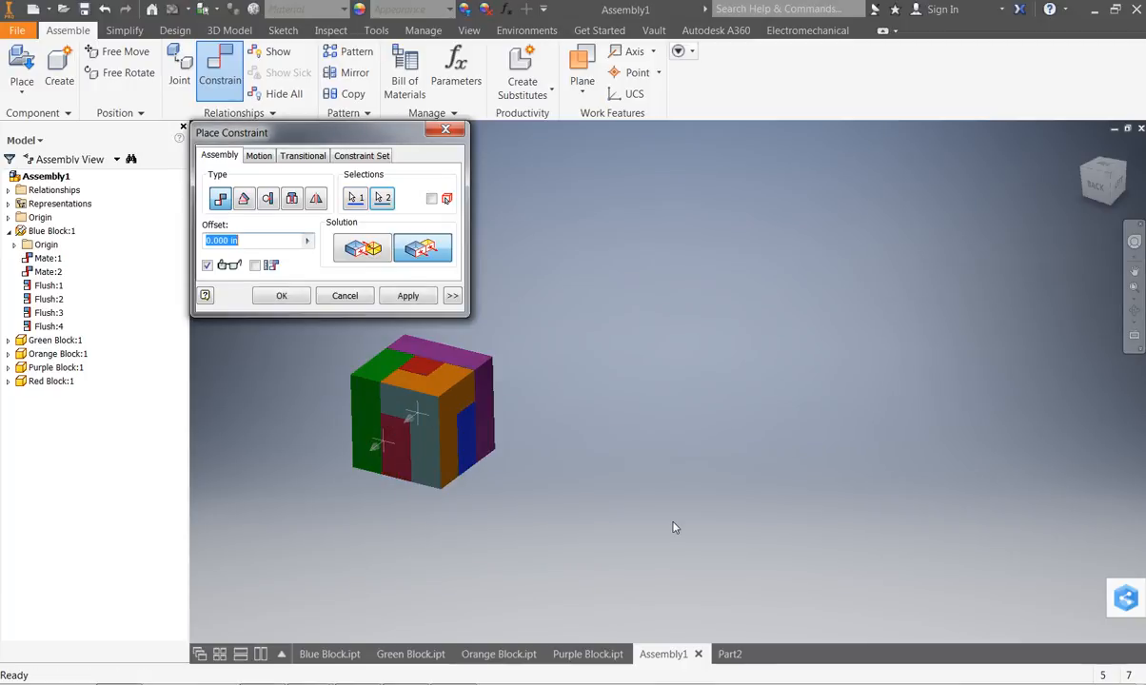
pyautogui.click(409, 296)
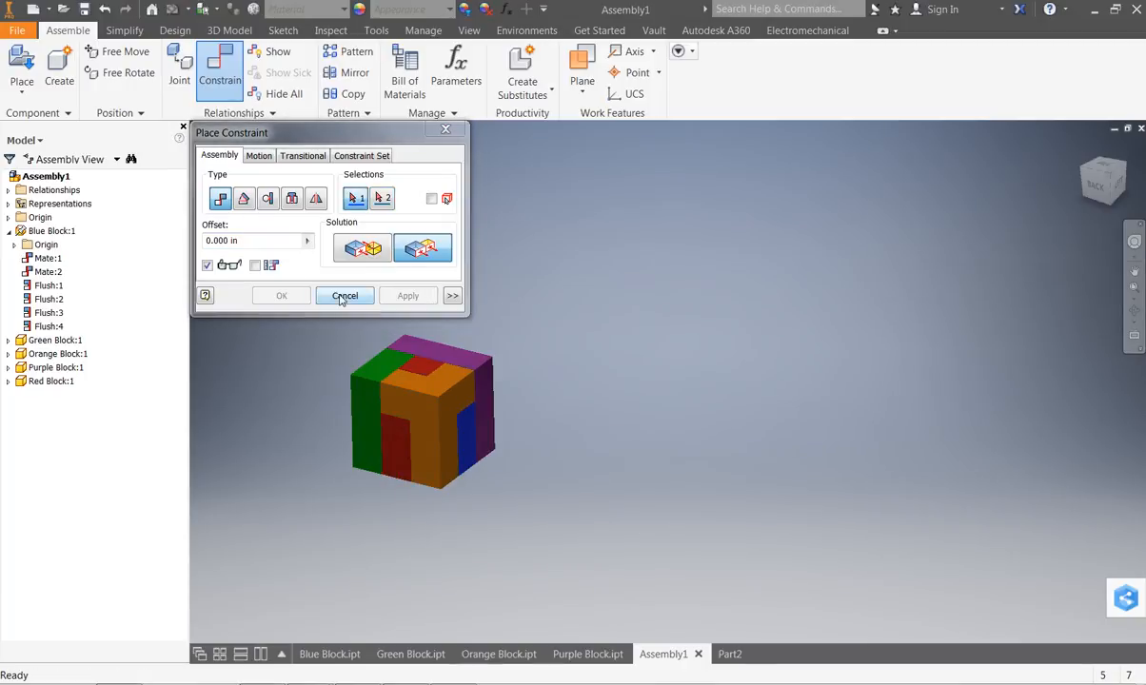
pyautogui.click(345, 296)
# Step: Test whether the red, green, purple and orange blocks can still be pulled away from the cube, and inspect it in the home view
pyautogui.click(419, 439)
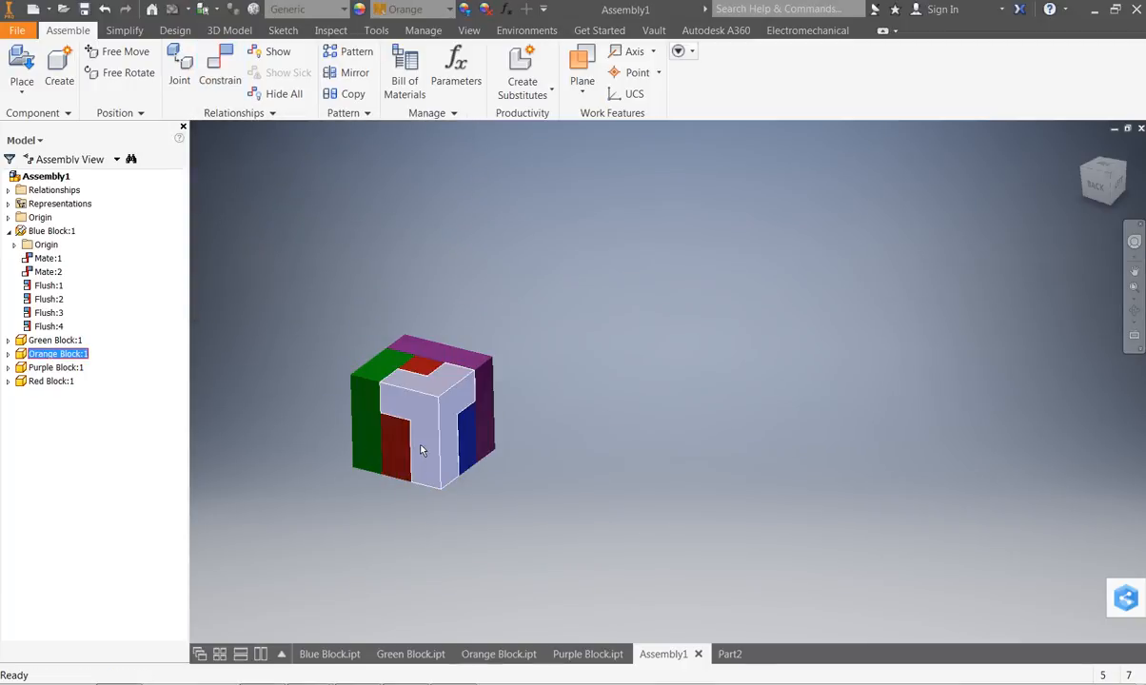
pyautogui.moveTo(397, 455); pyautogui.dragTo(328, 537)
pyautogui.moveTo(355, 440); pyautogui.dragTo(366, 386)
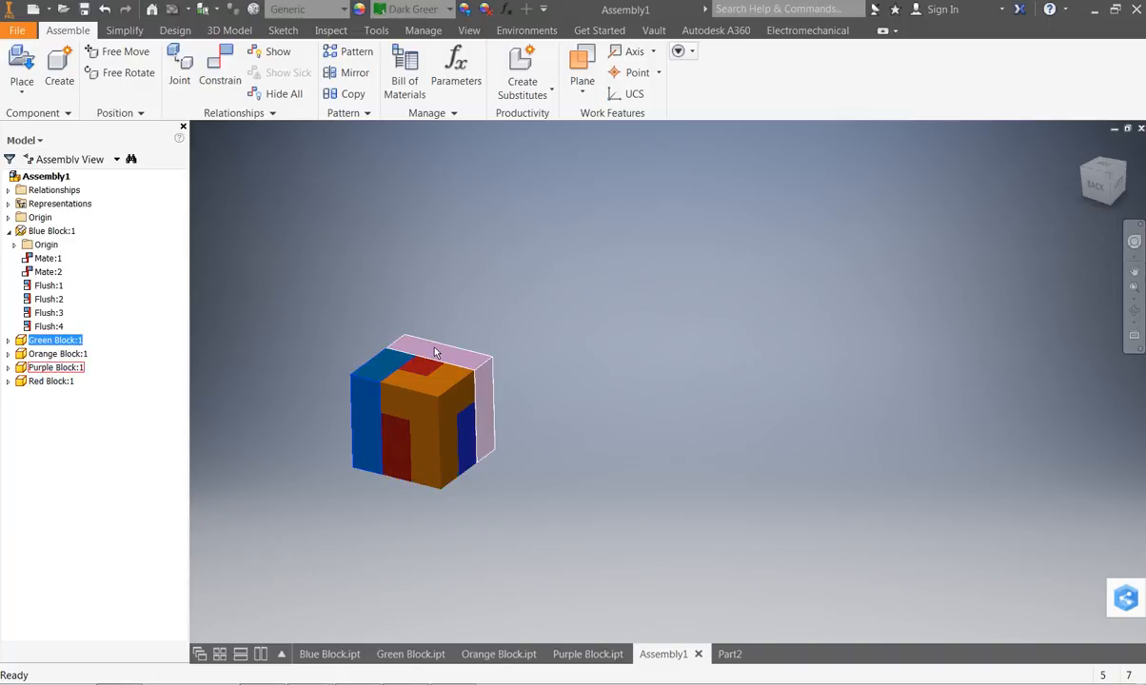
pyautogui.moveTo(434, 349); pyautogui.dragTo(532, 329)
pyautogui.moveTo(468, 385); pyautogui.dragTo(577, 327)
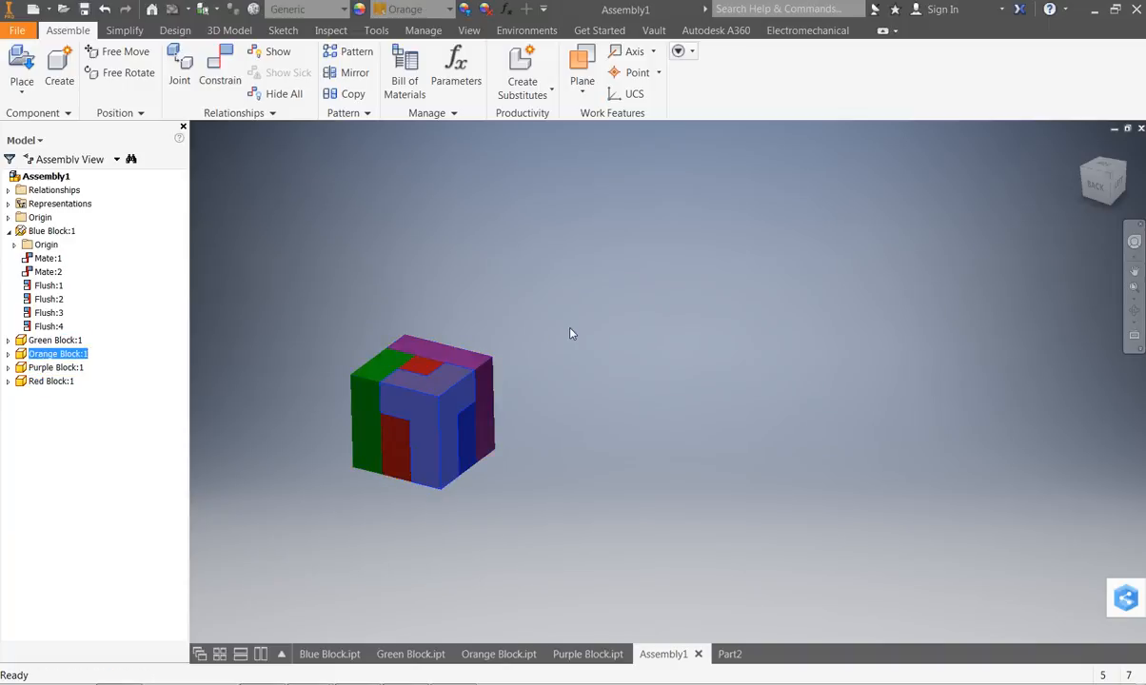
pyautogui.press('F6')
pyautogui.moveTo(783, 495); pyautogui.dragTo(864, 327)
pyautogui.moveTo(630, 428); pyautogui.dragTo(632, 531)
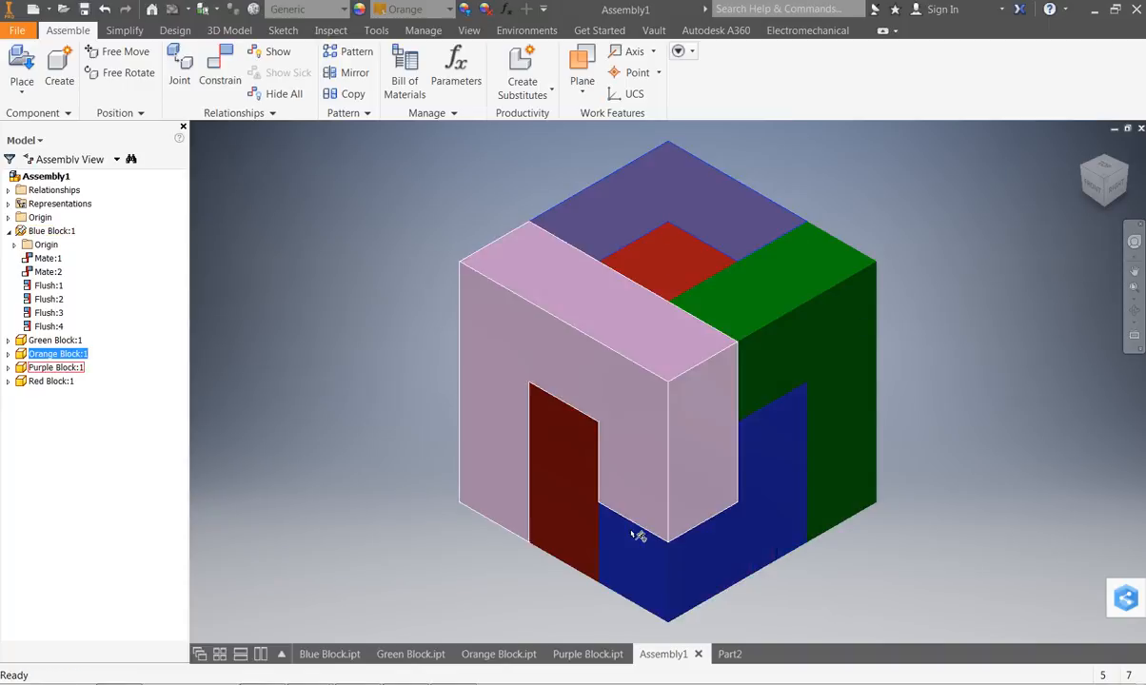